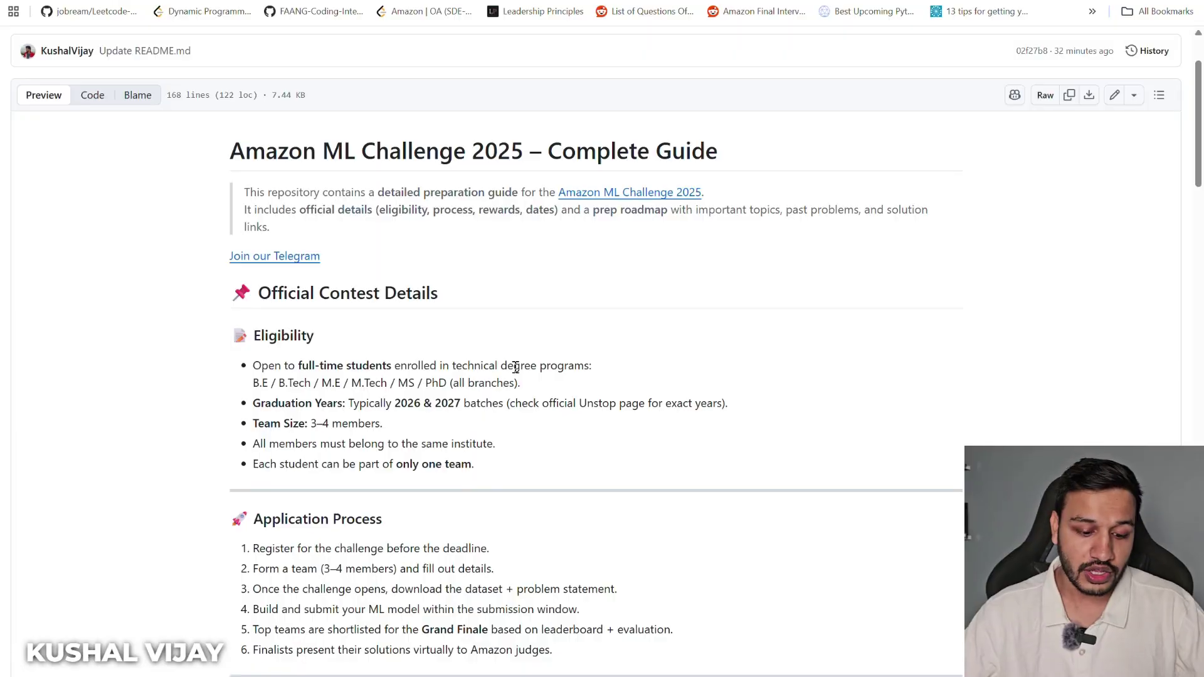
scroll(510, 371, "down", 3)
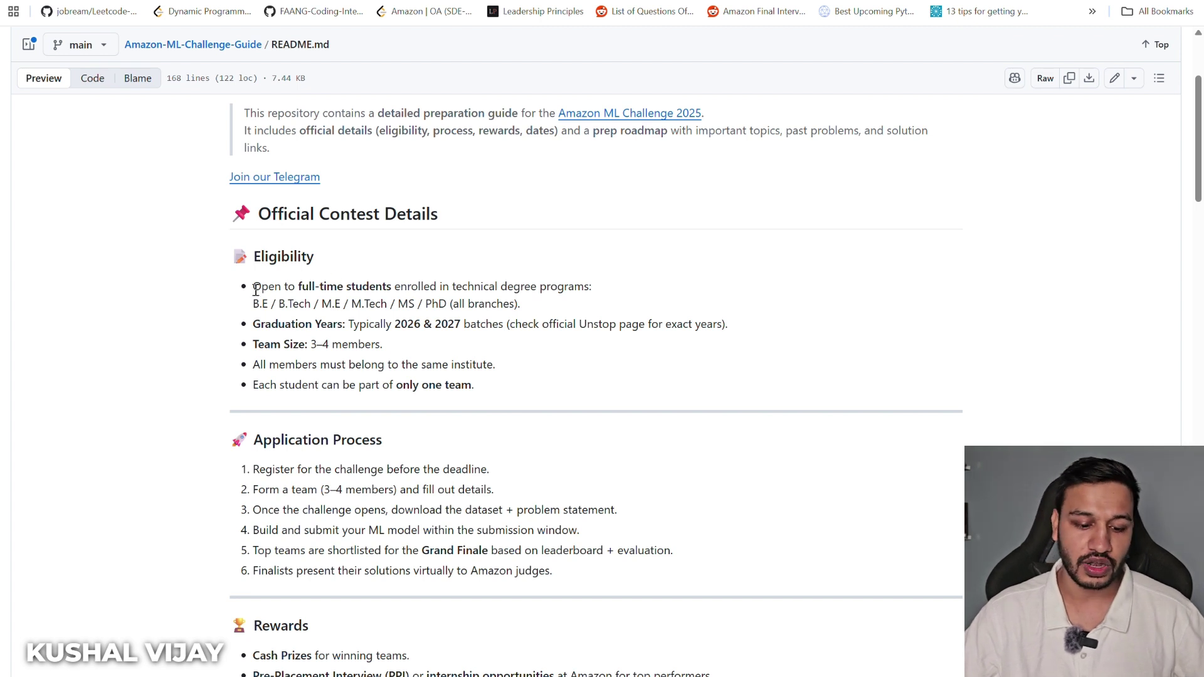
- Highlight the full-time student requirement and the PhD/all-branches degree line, then full-time students again
left_click_drag(370, 296, 422, 303)
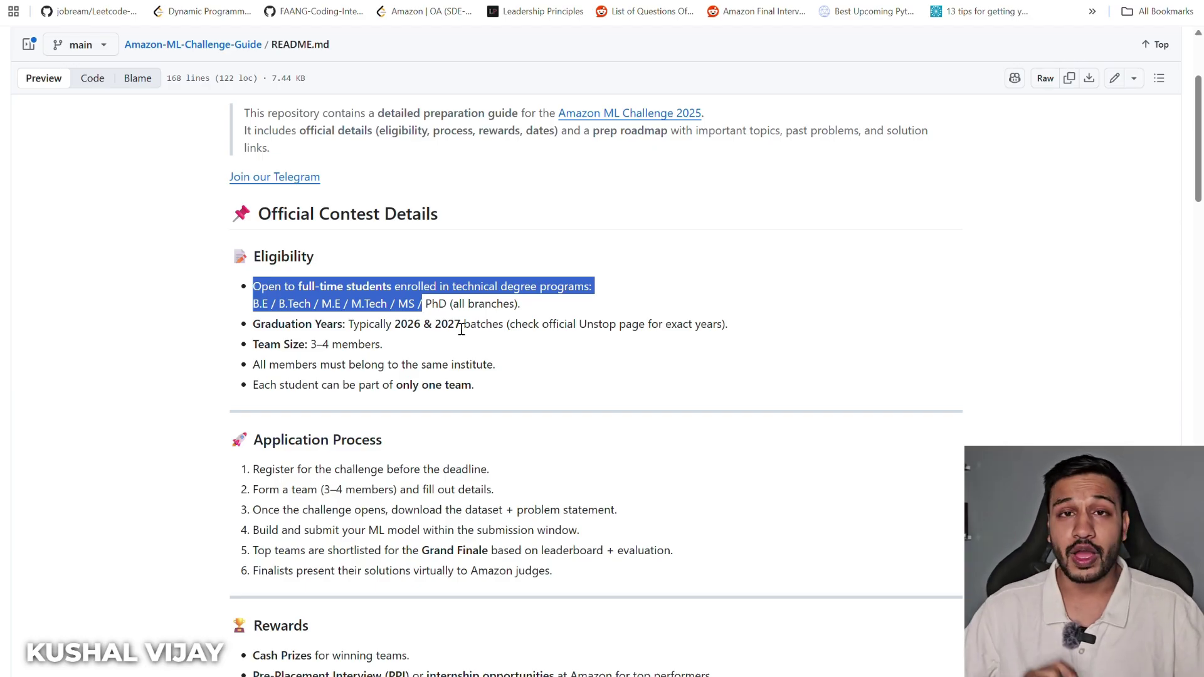
left_click(461, 329)
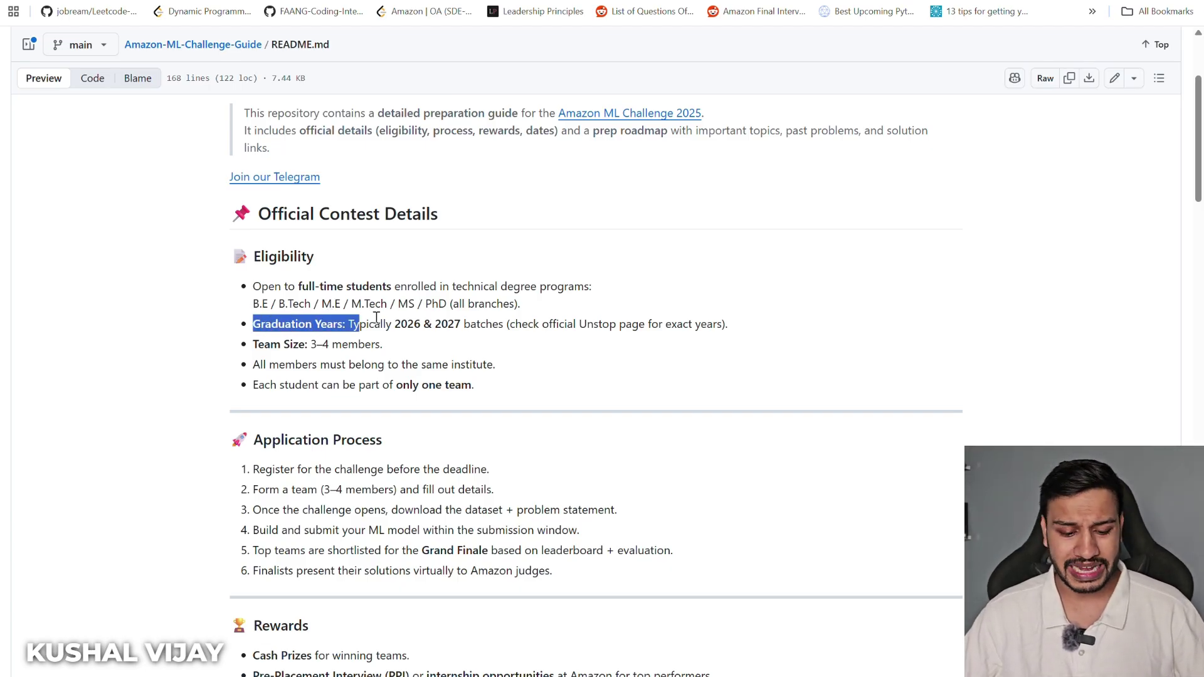
left_click_drag(520, 304, 416, 304)
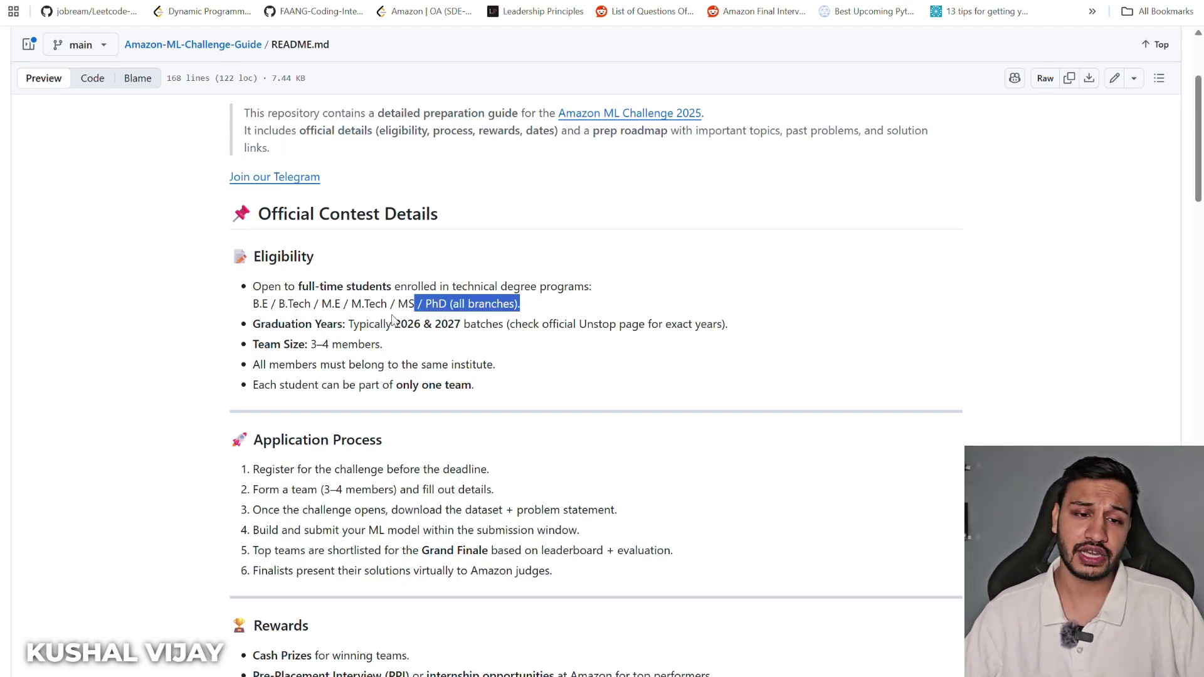
left_click_drag(253, 285, 561, 289)
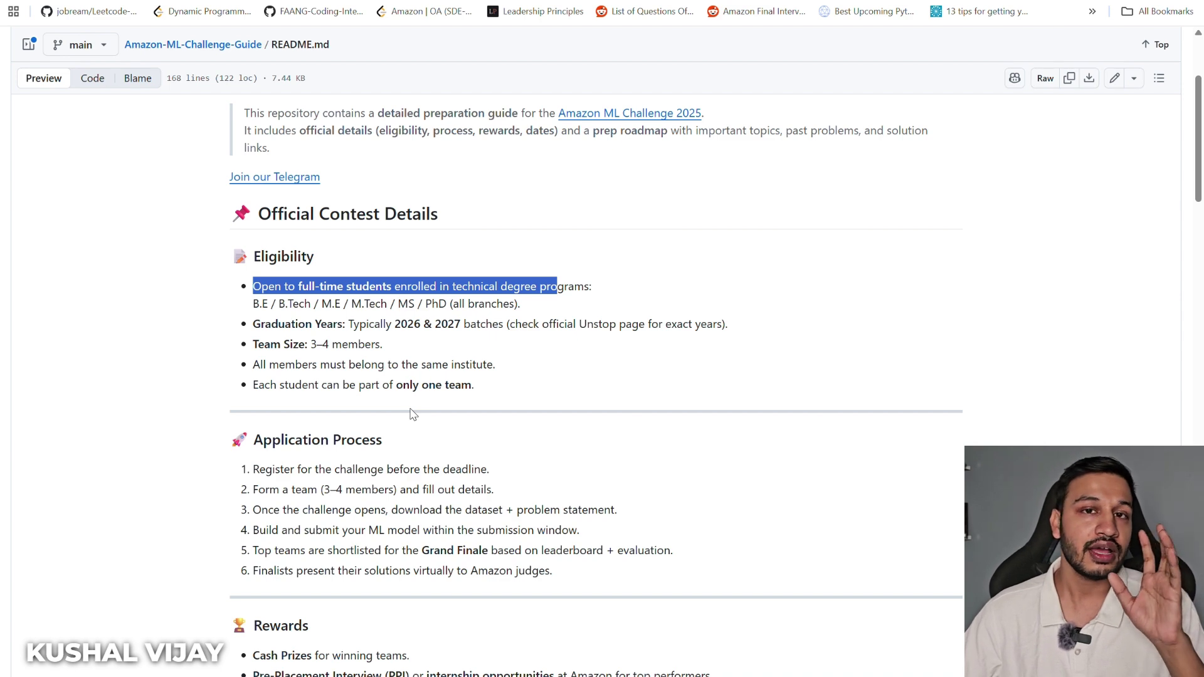
scroll(411, 414, "down", 1)
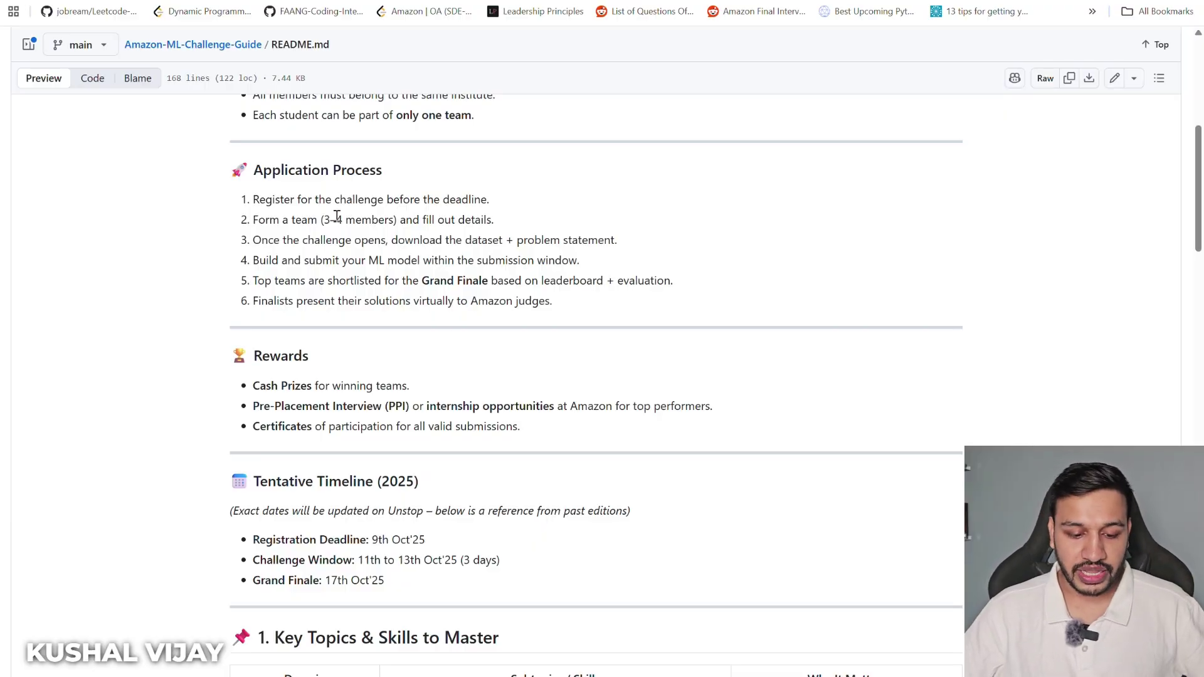
- Highlight Application Process step 2, then steps 3–4, then steps 4–5, clearing each selection
left_click_drag(252, 219, 495, 226)
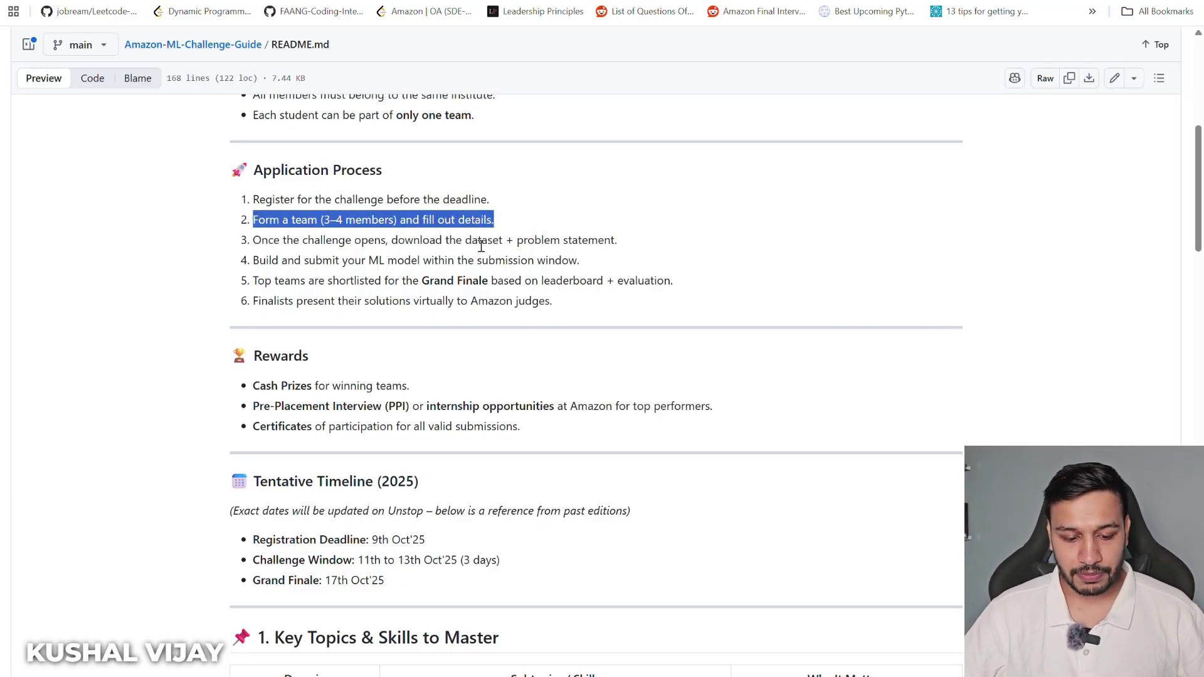
left_click(372, 281)
mouse_move(253, 239)
left_mouse_down()
mouse_move(399, 260)
mouse_move(632, 256)
left_mouse_up()
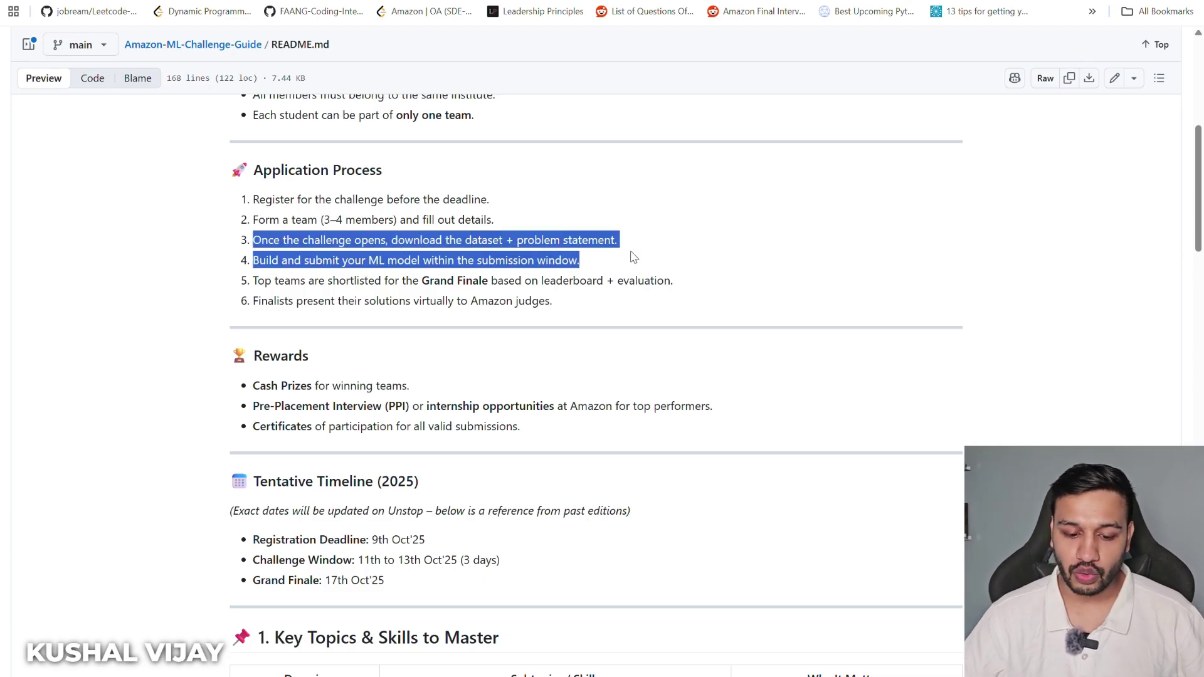
left_click(341, 318)
left_click_drag(257, 260, 526, 279)
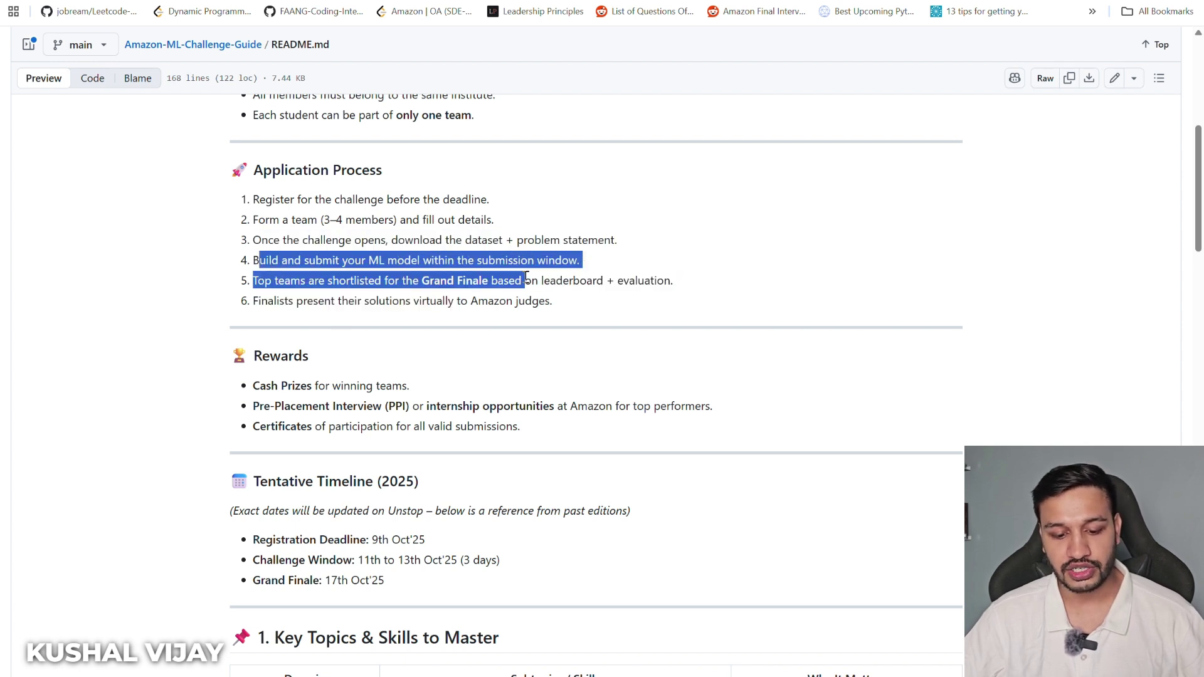
left_click(552, 273)
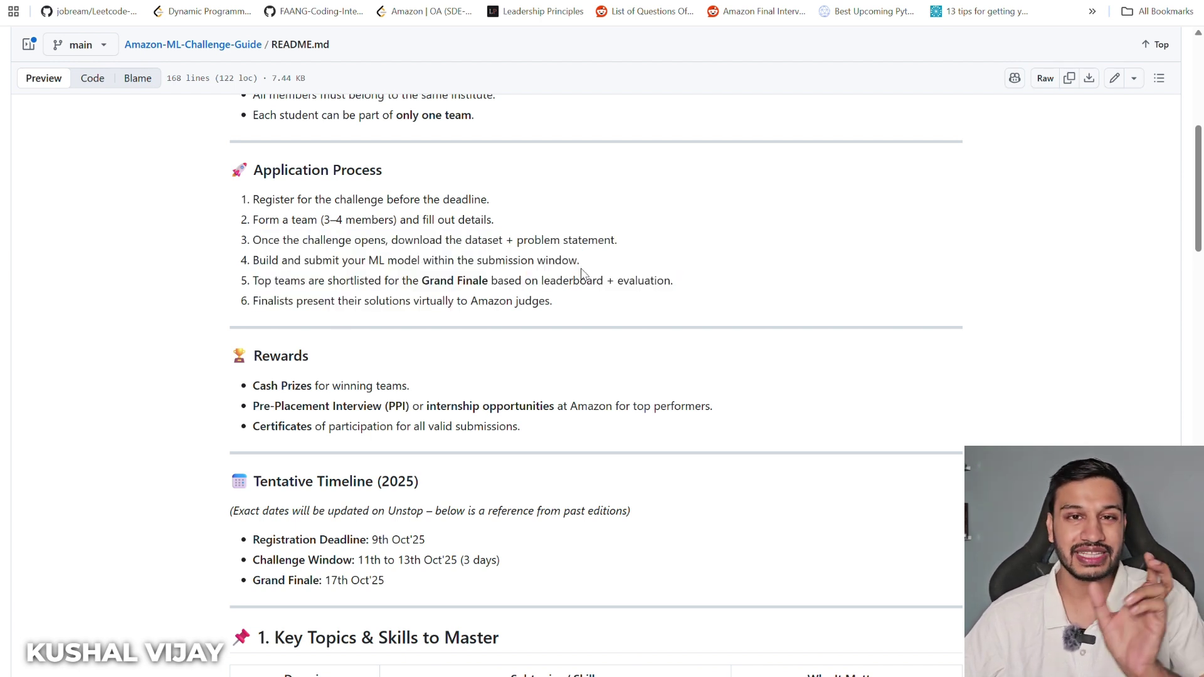
scroll(368, 466, "down", 1)
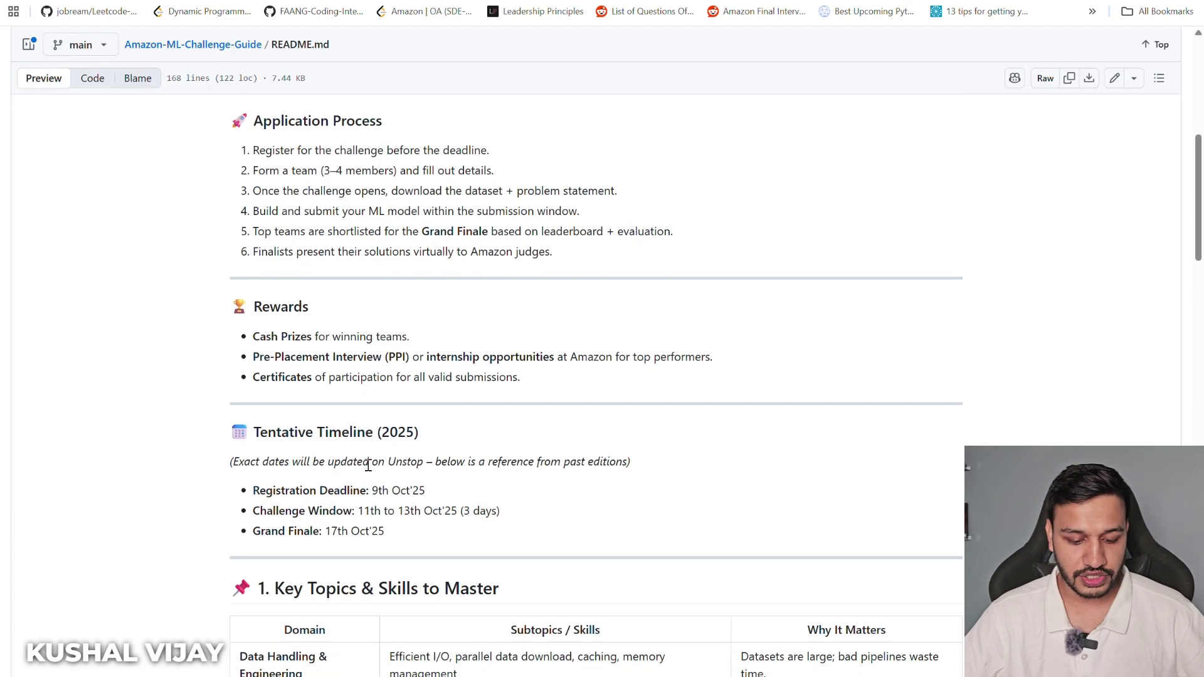
- Highlight the Challenge Window and Grand Finale timeline dates, then deselect them
left_click_drag(503, 512, 489, 532)
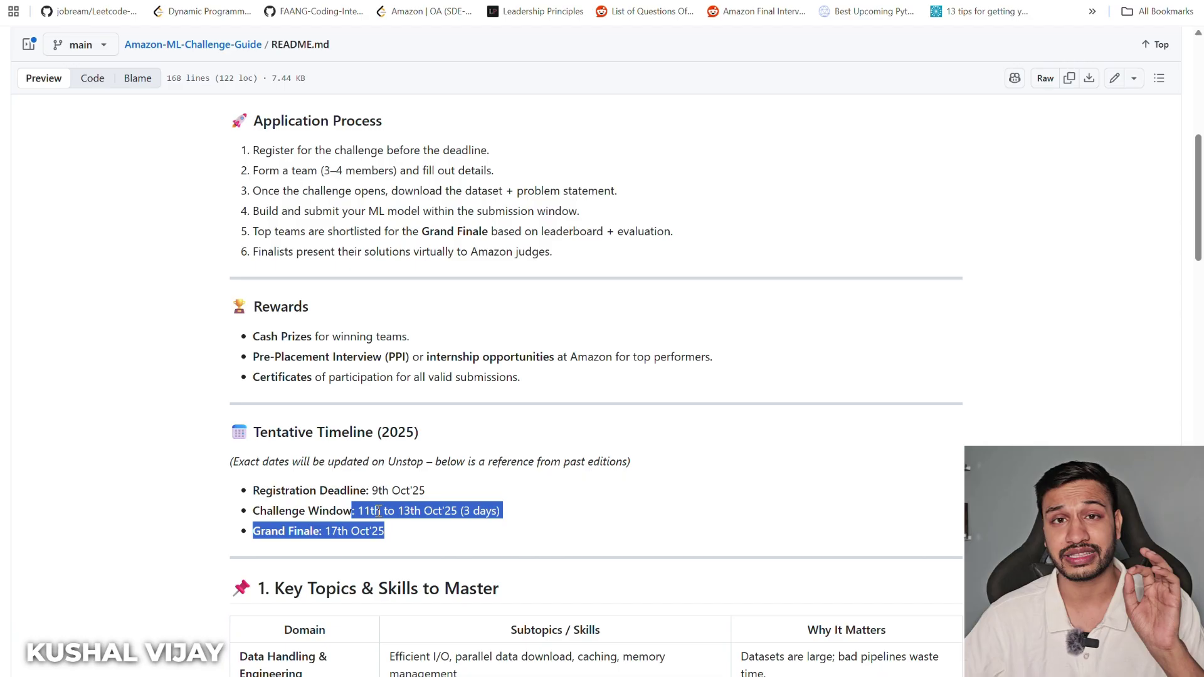
left_click(323, 553)
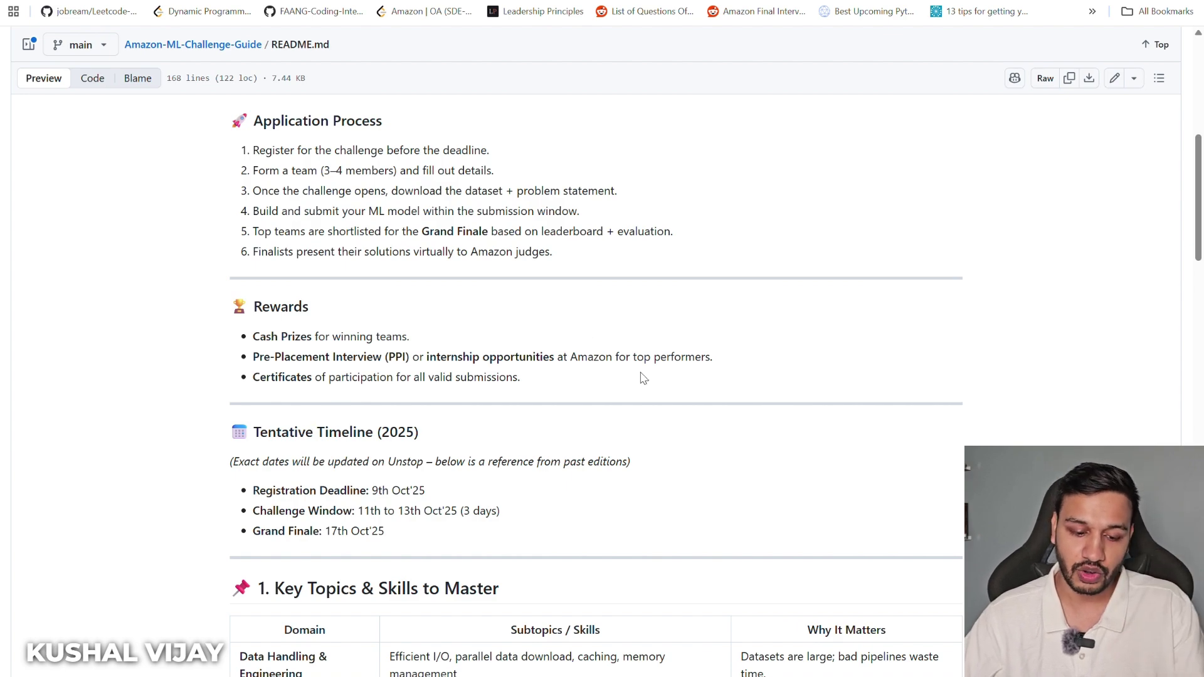
scroll(642, 378, "down", 3)
scroll(642, 377, "down", 1)
scroll(643, 378, "up", 4)
scroll(641, 378, "up", 4)
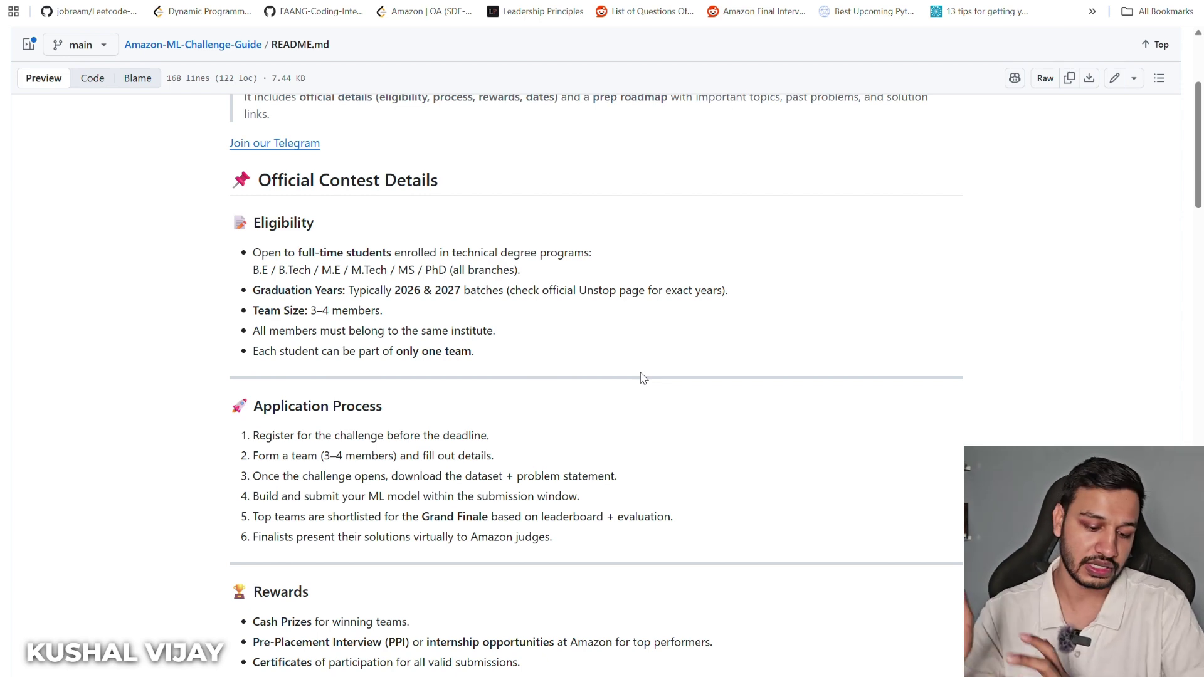
scroll(555, 456, "down", 3)
scroll(555, 457, "down", 3)
scroll(551, 454, "down", 4)
scroll(551, 455, "down", 2)
scroll(551, 455, "down", 2)
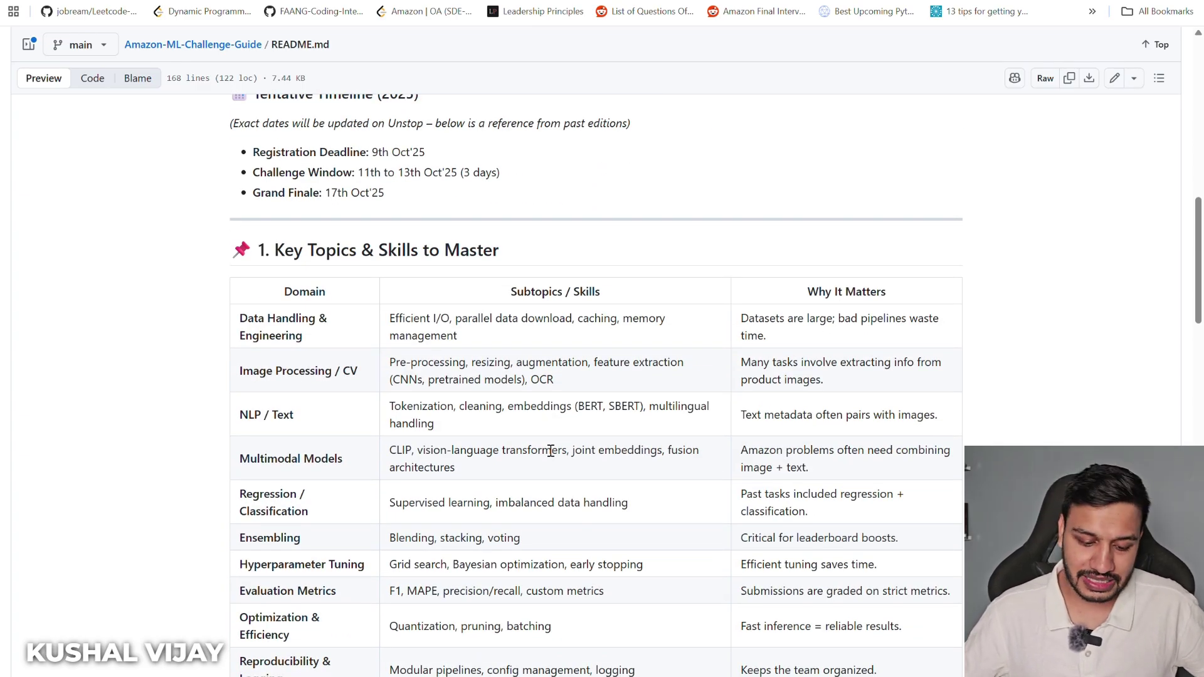
scroll(551, 452, "down", 1)
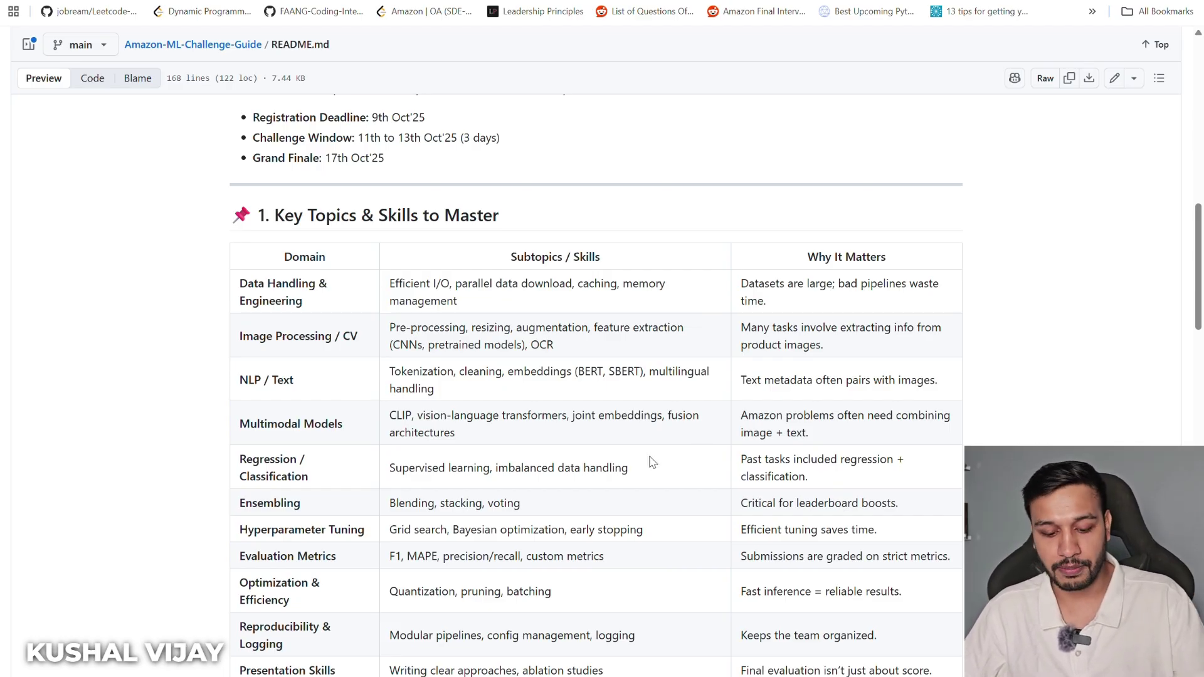
scroll(376, 509, "down", 1)
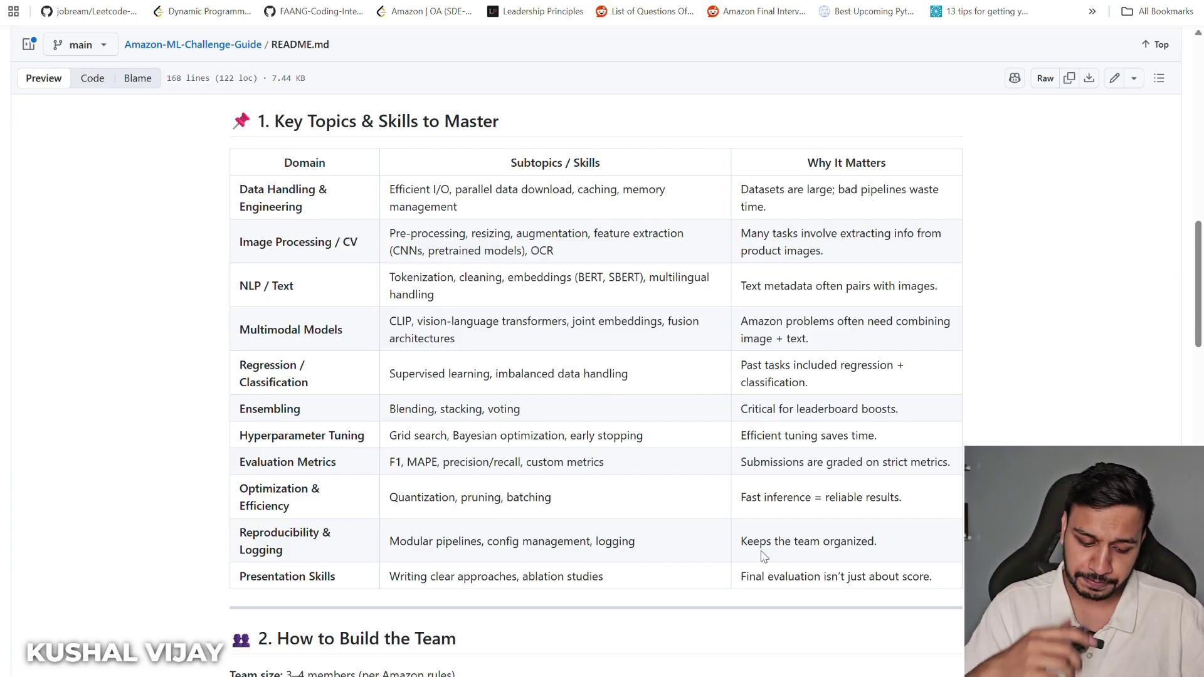
scroll(763, 557, "down", 1)
scroll(762, 557, "down", 3)
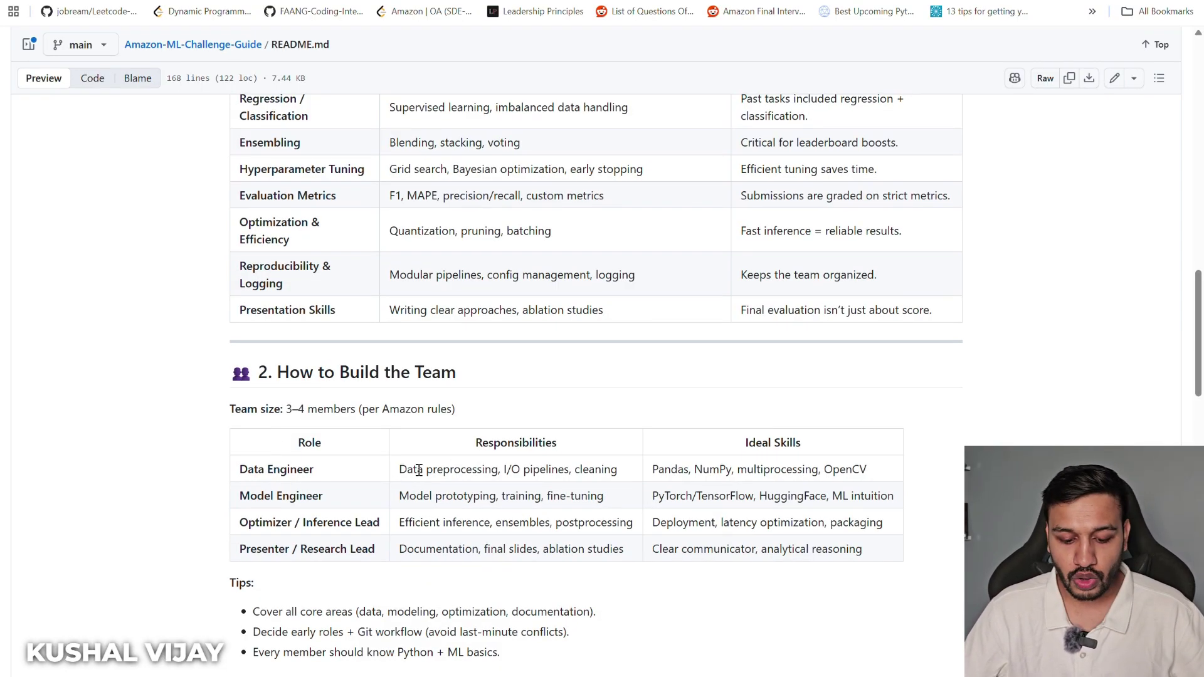
- Highlight the Data Engineer's responsibilities and ideal skills, then the Model Engineer's ideal skills
left_click_drag(399, 470, 614, 469)
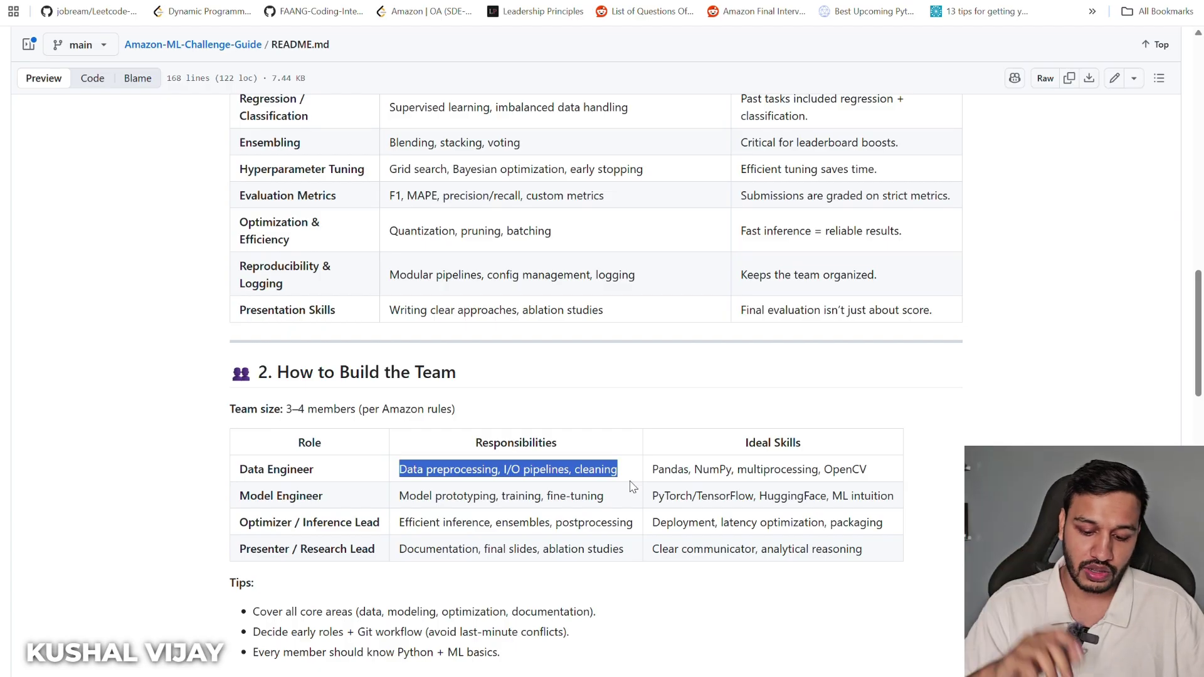
left_click(649, 474)
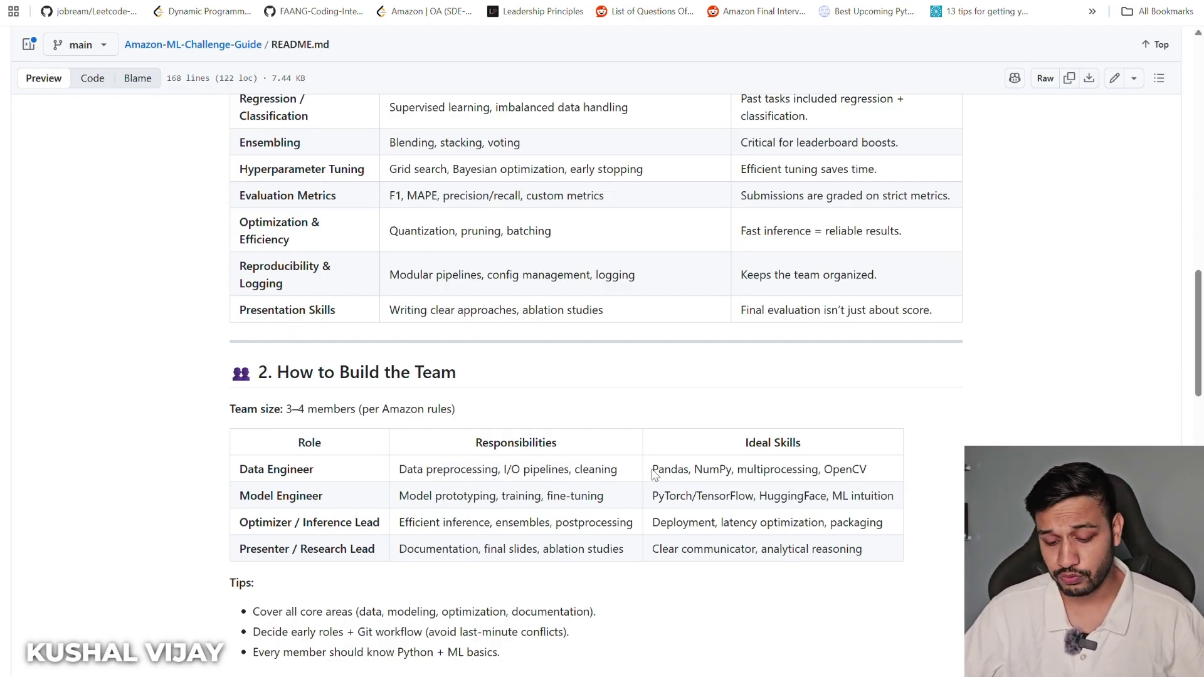
left_click_drag(654, 474, 883, 480)
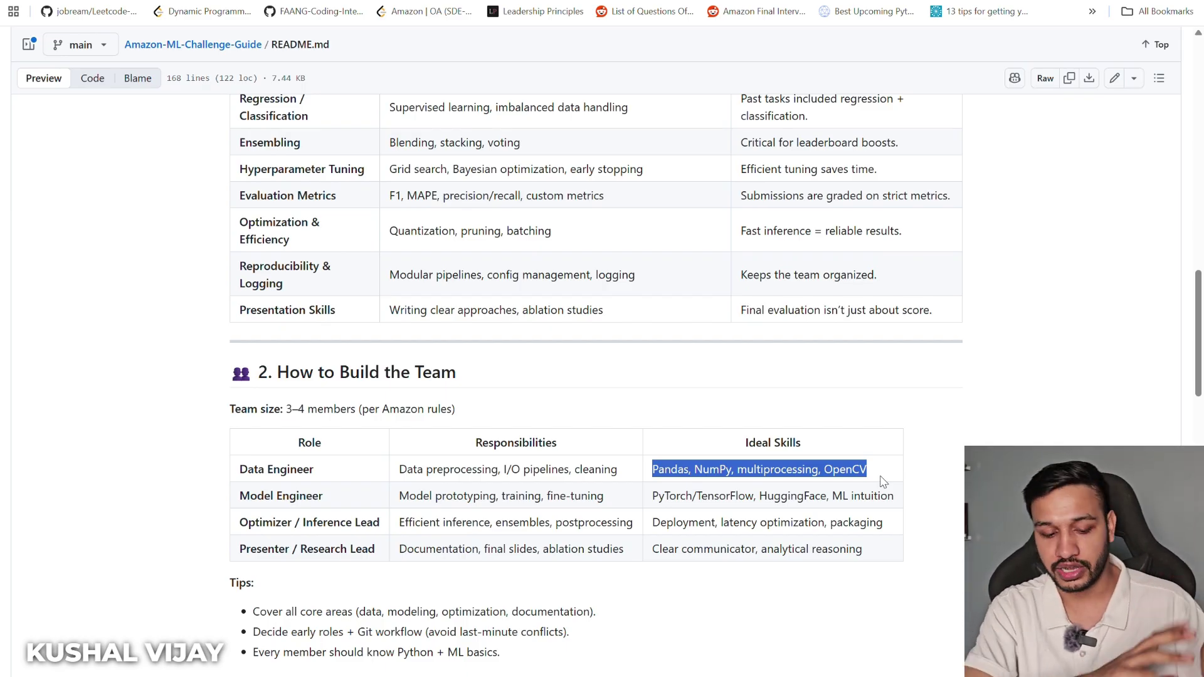
left_click(488, 491)
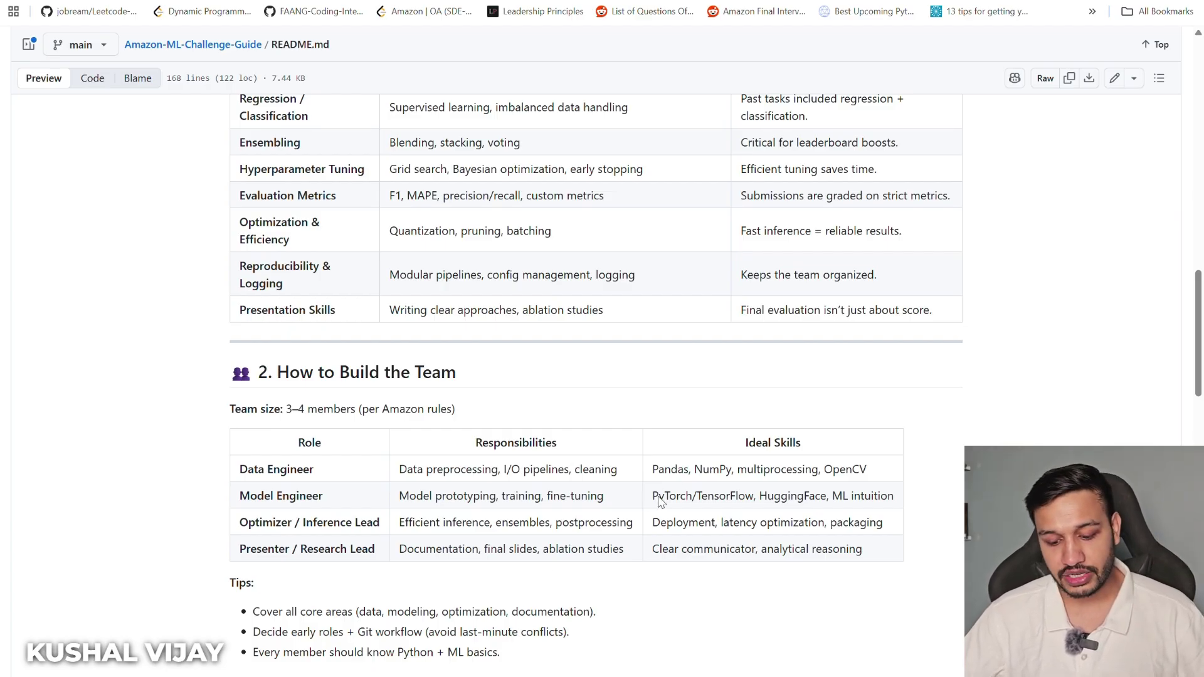
left_click_drag(653, 496, 927, 513)
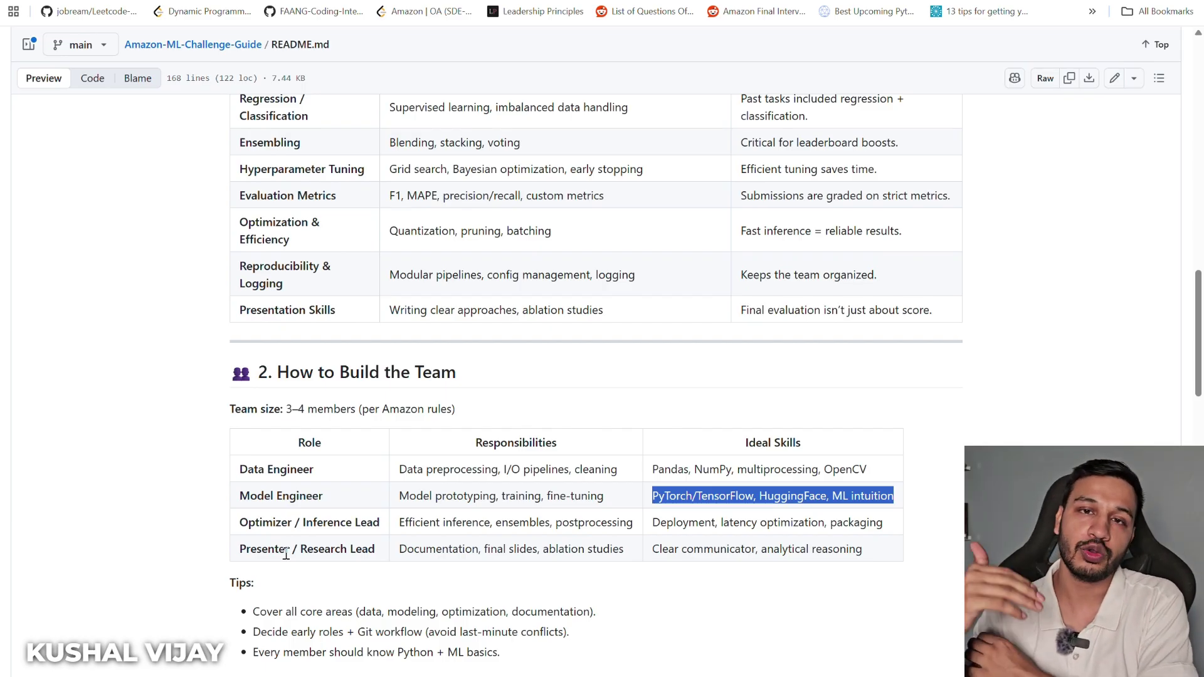
scroll(286, 556, "down", 1)
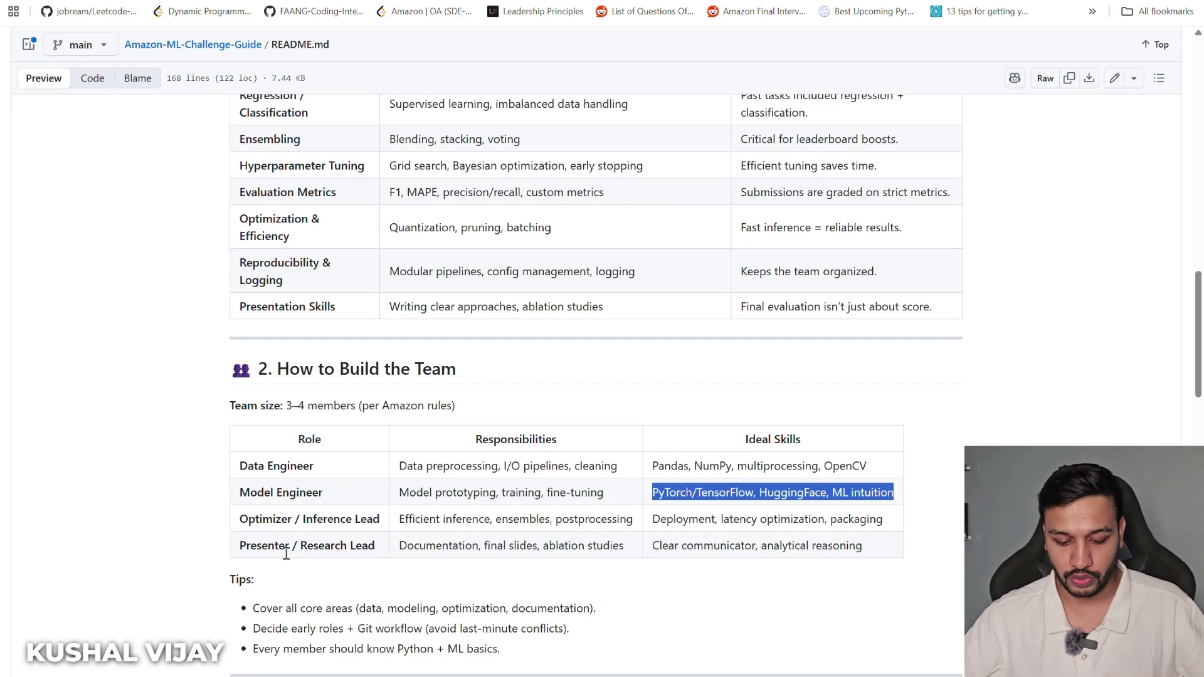
scroll(286, 554, "down", 2)
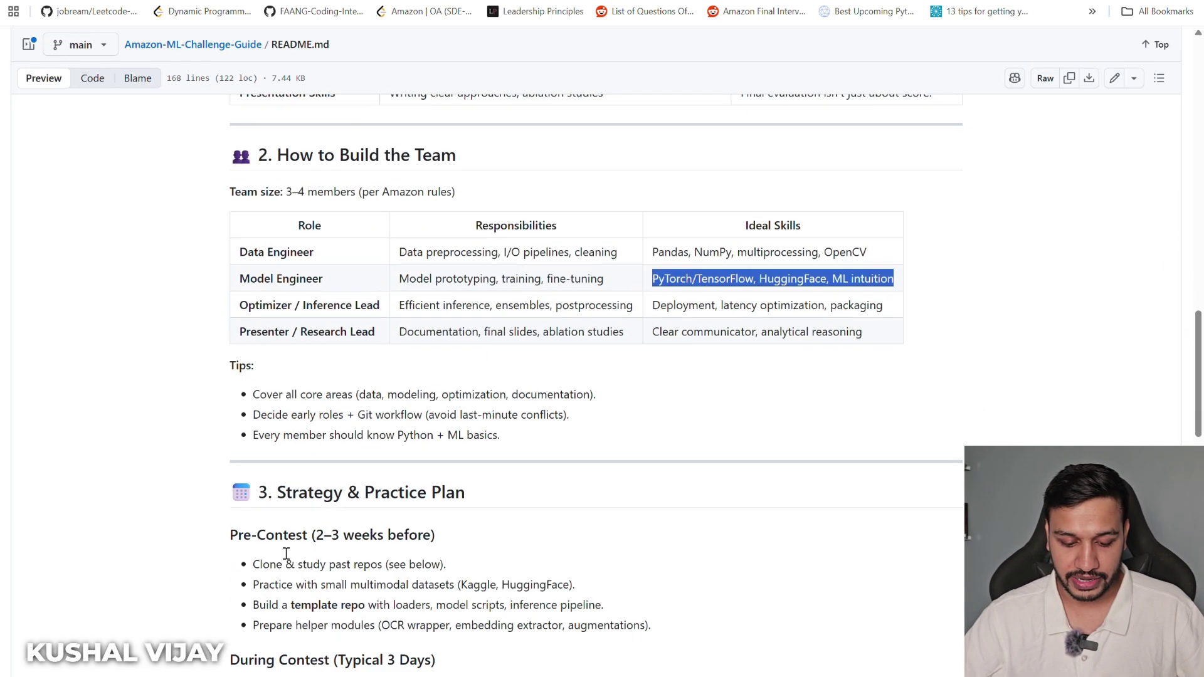
double_click(256, 394)
scroll(282, 395, "down", 3)
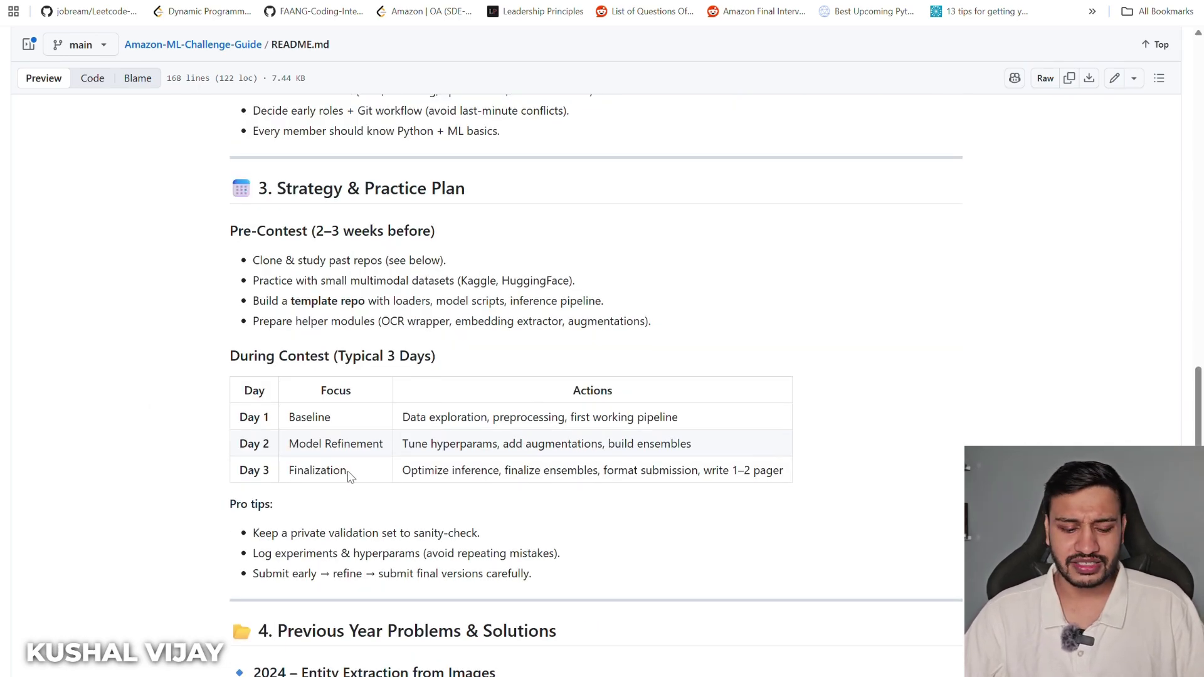
left_click_drag(381, 188, 525, 185)
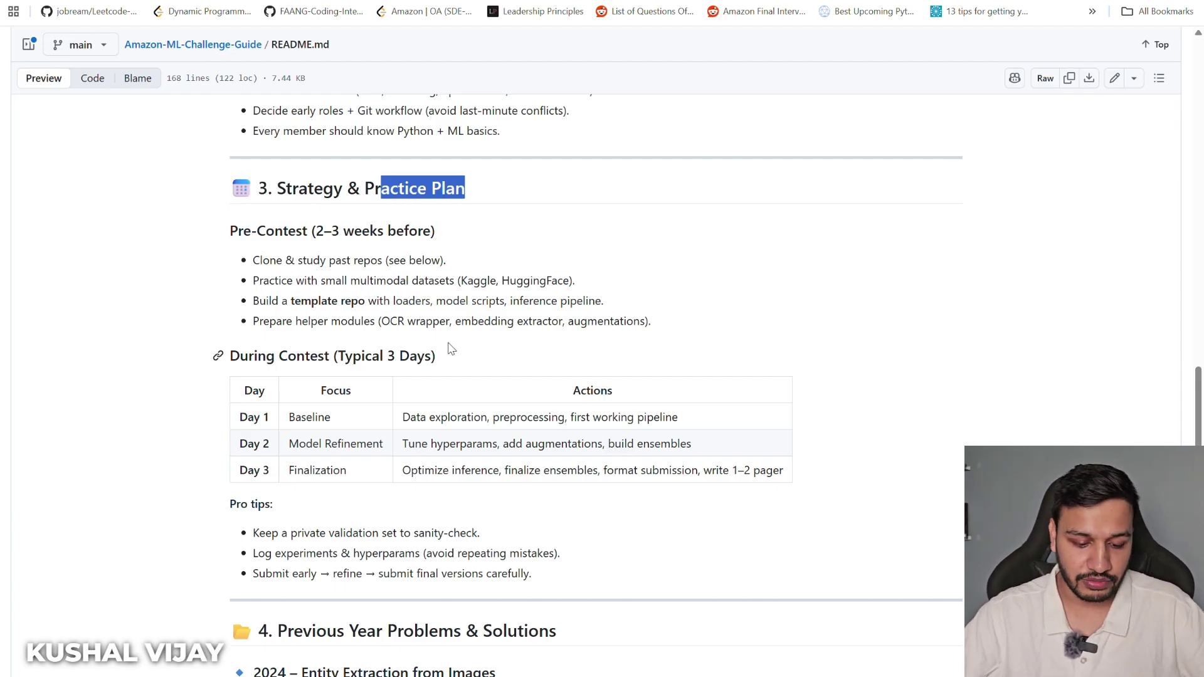
left_click_drag(323, 281, 572, 280)
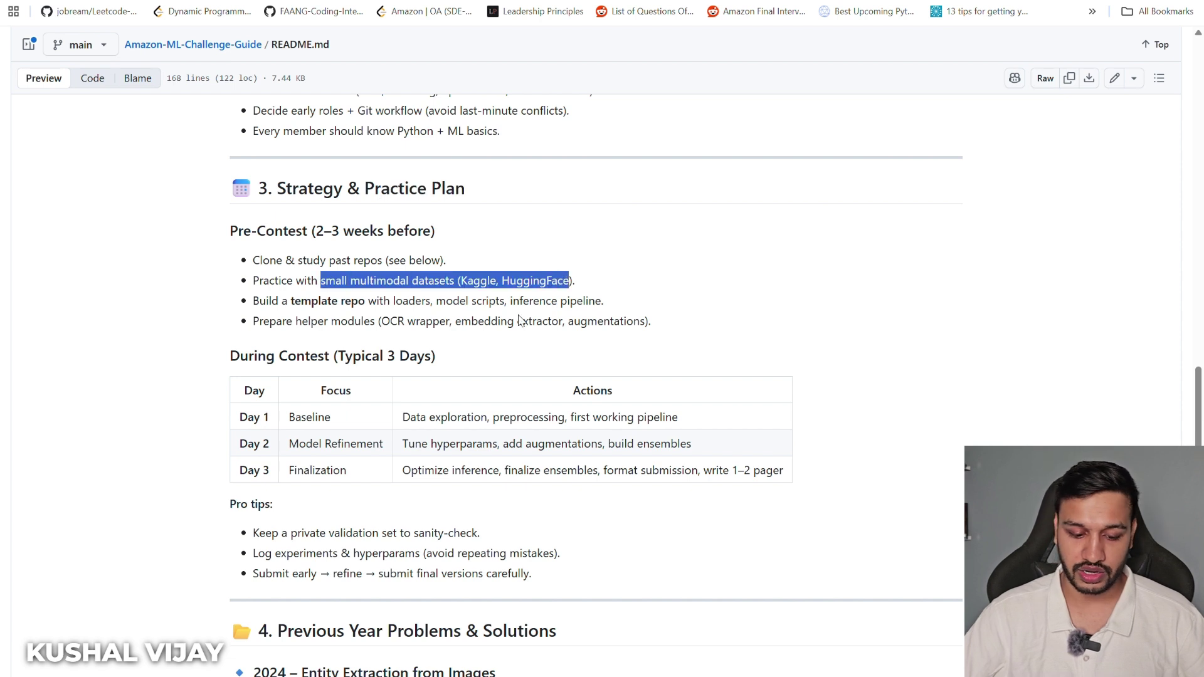
left_click(344, 357)
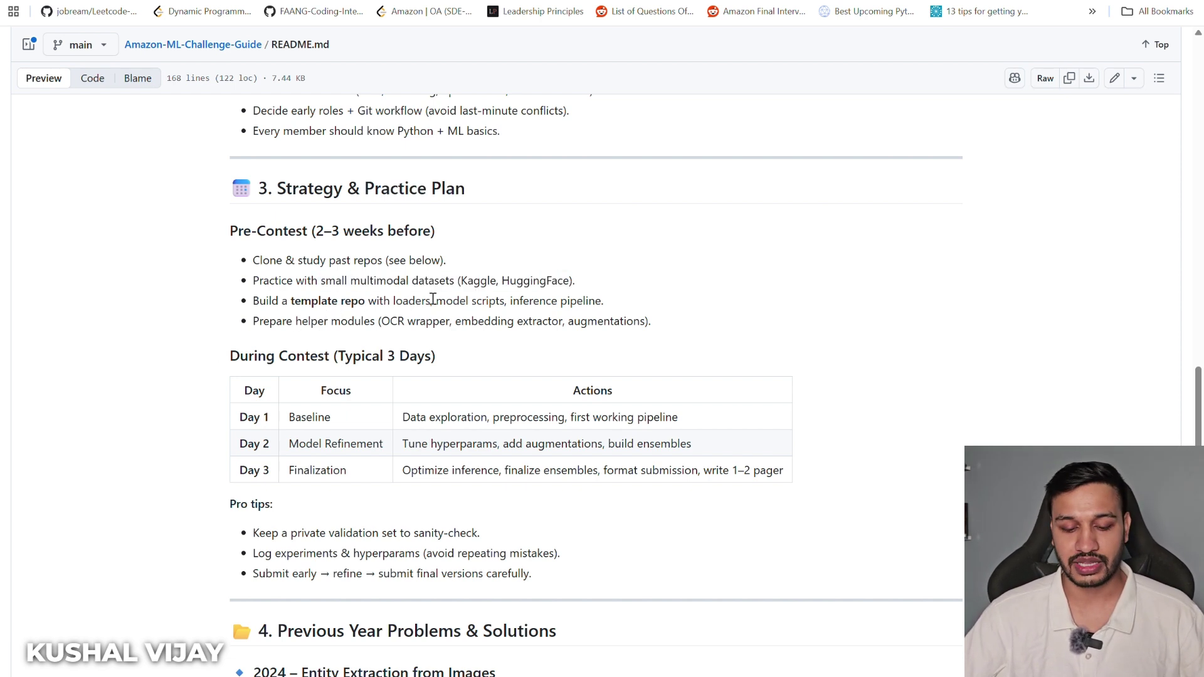
scroll(473, 411, "down", 1)
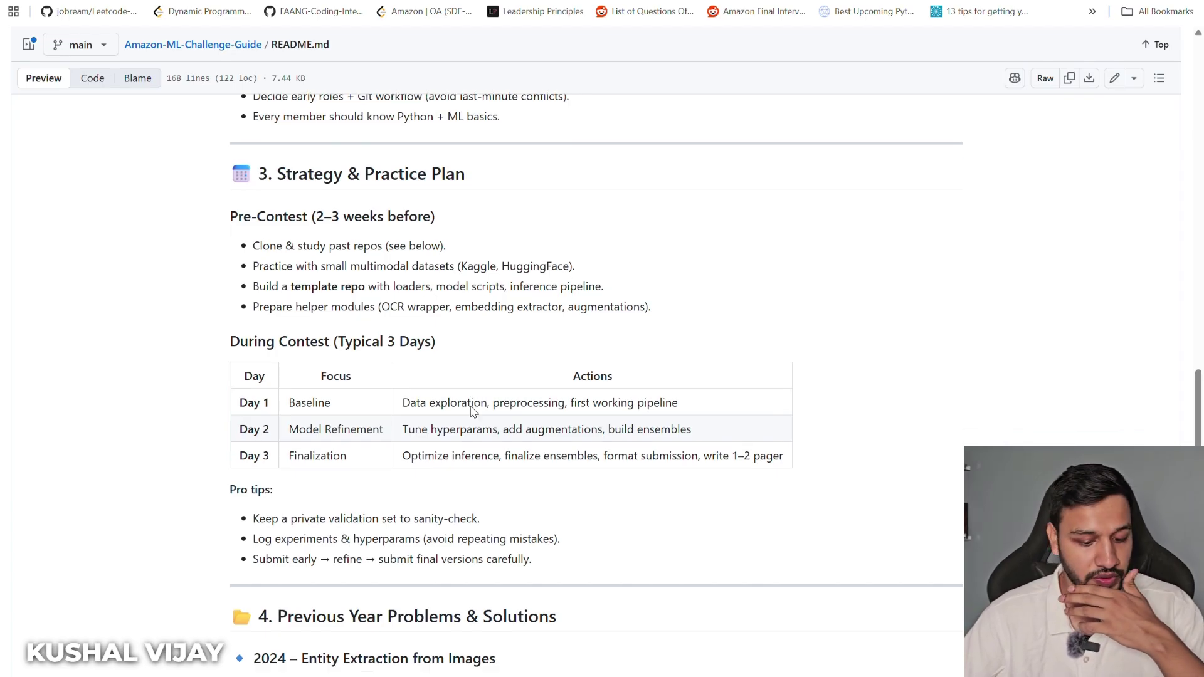
scroll(472, 411, "down", 3)
scroll(461, 405, "down", 1)
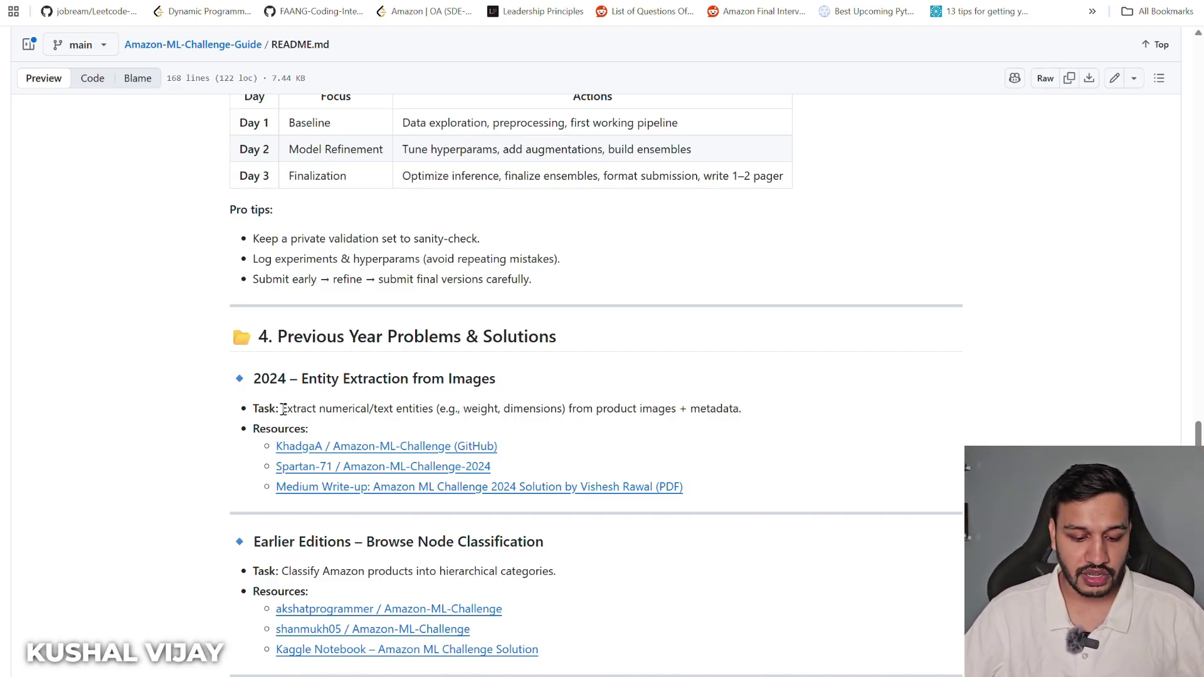
- Highlight the 2024 Entity Extraction task line from 'product' onward, then select the word 'metadata'
left_click_drag(283, 409, 377, 409)
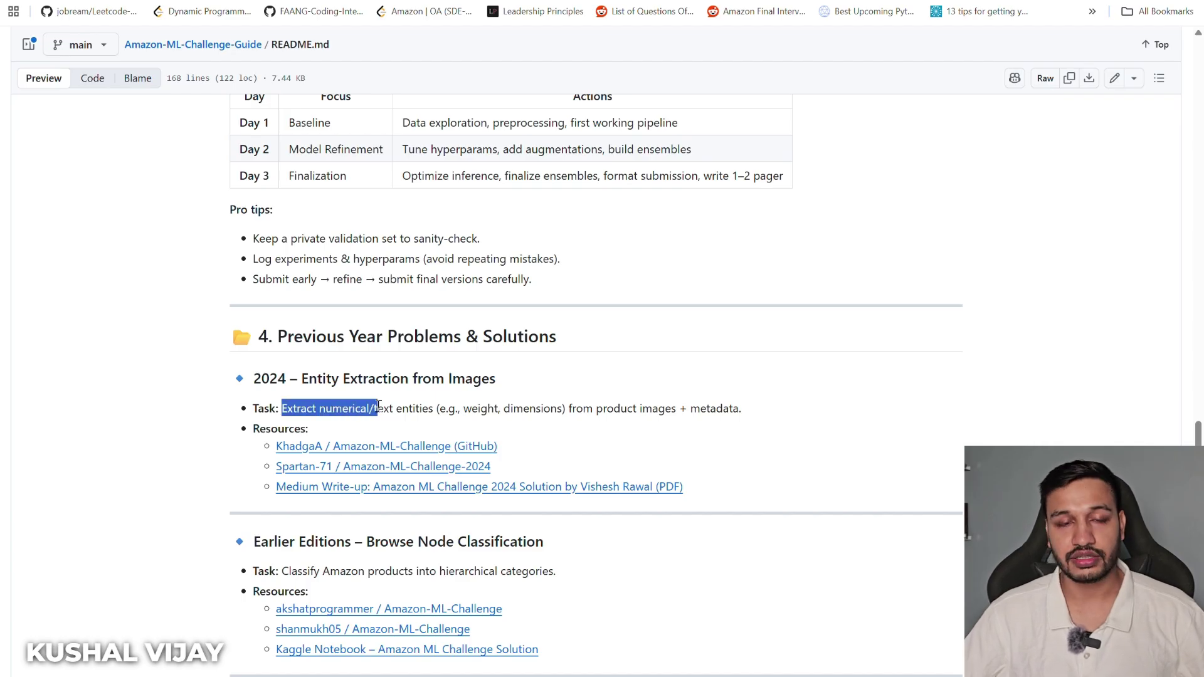
left_click(320, 416)
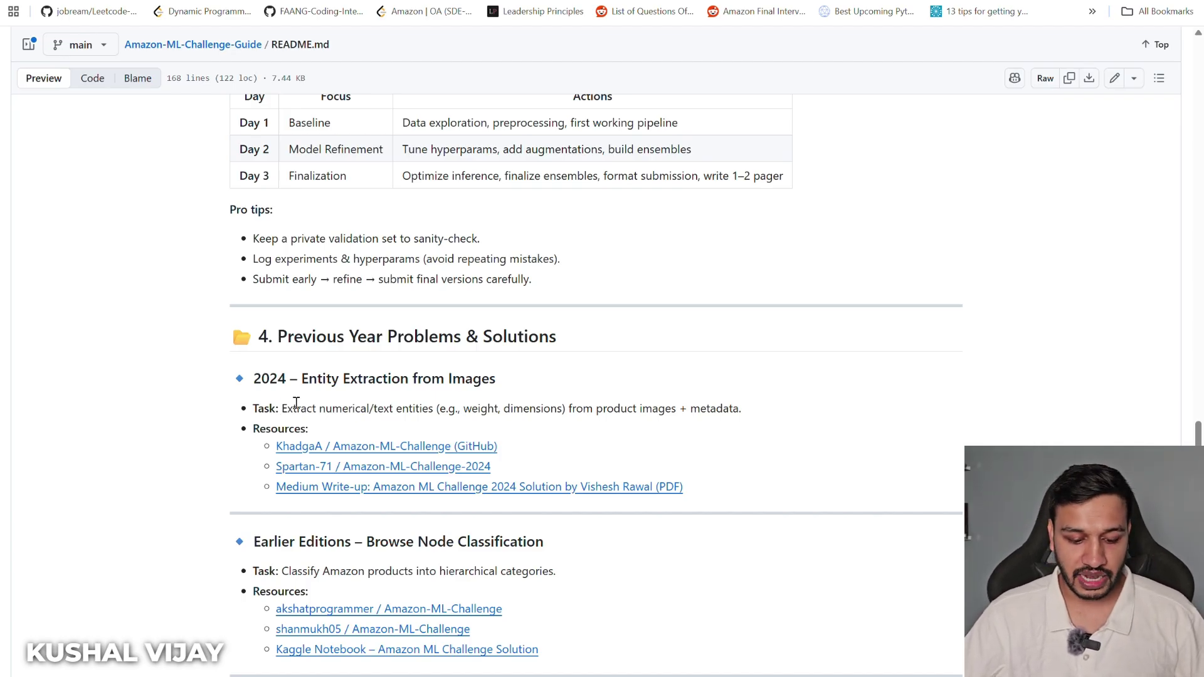
left_click_drag(282, 408, 510, 402)
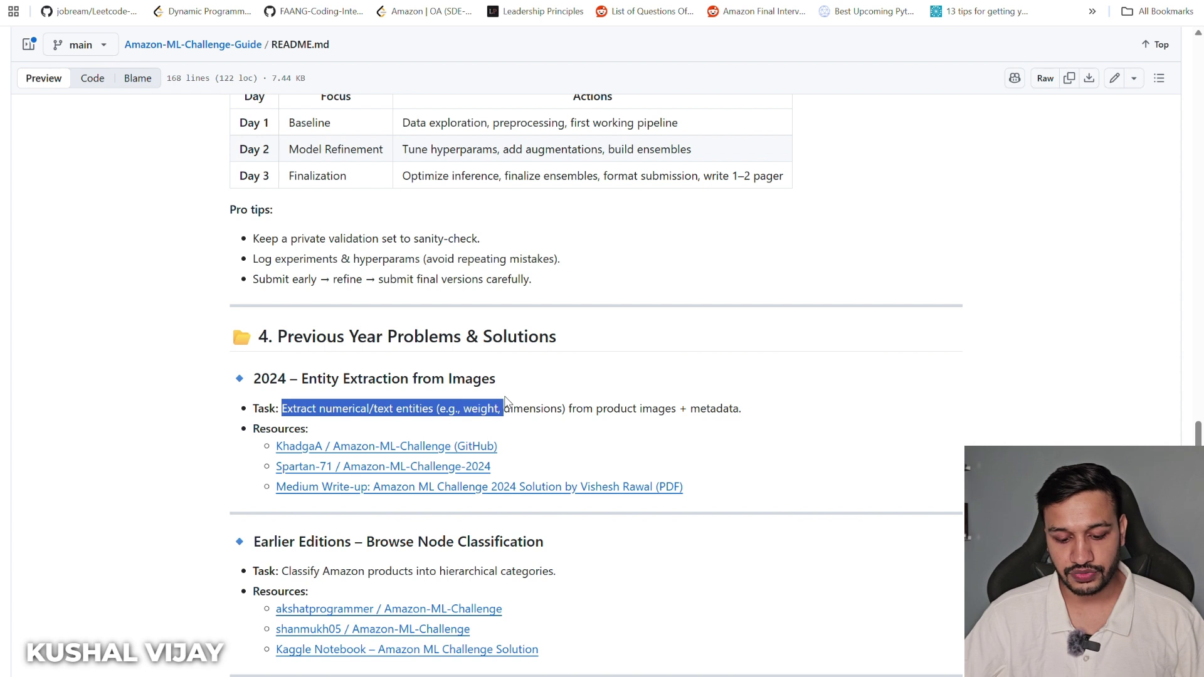
left_click_drag(282, 409, 646, 410)
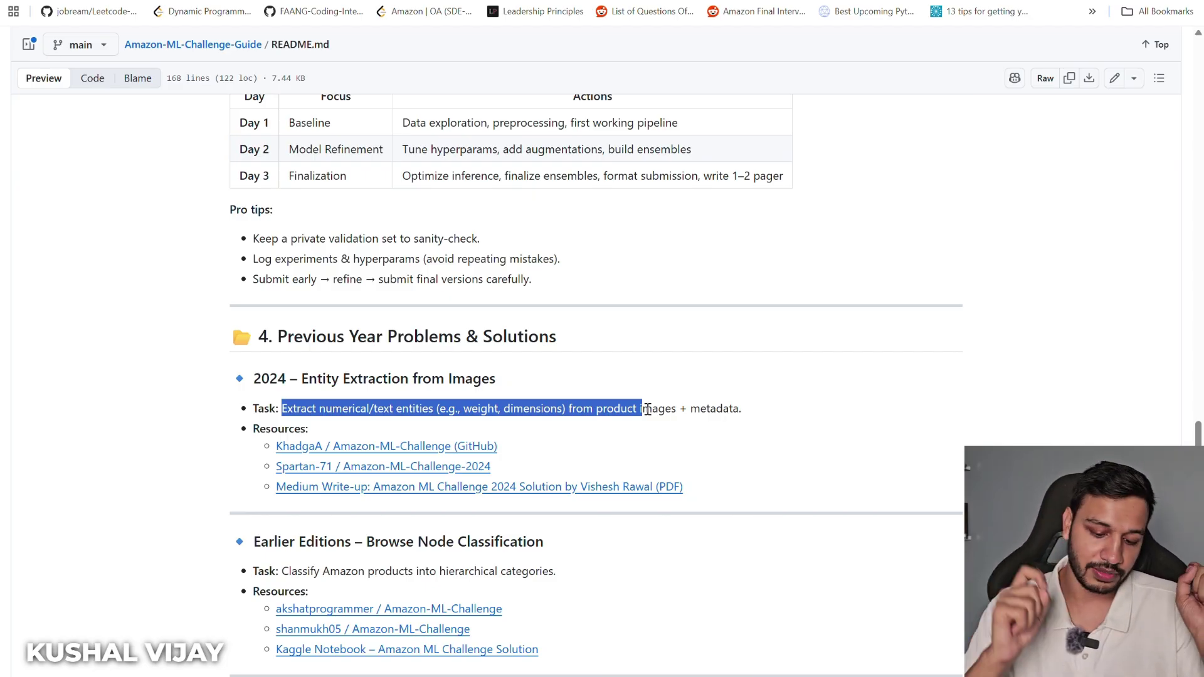
double_click(725, 408)
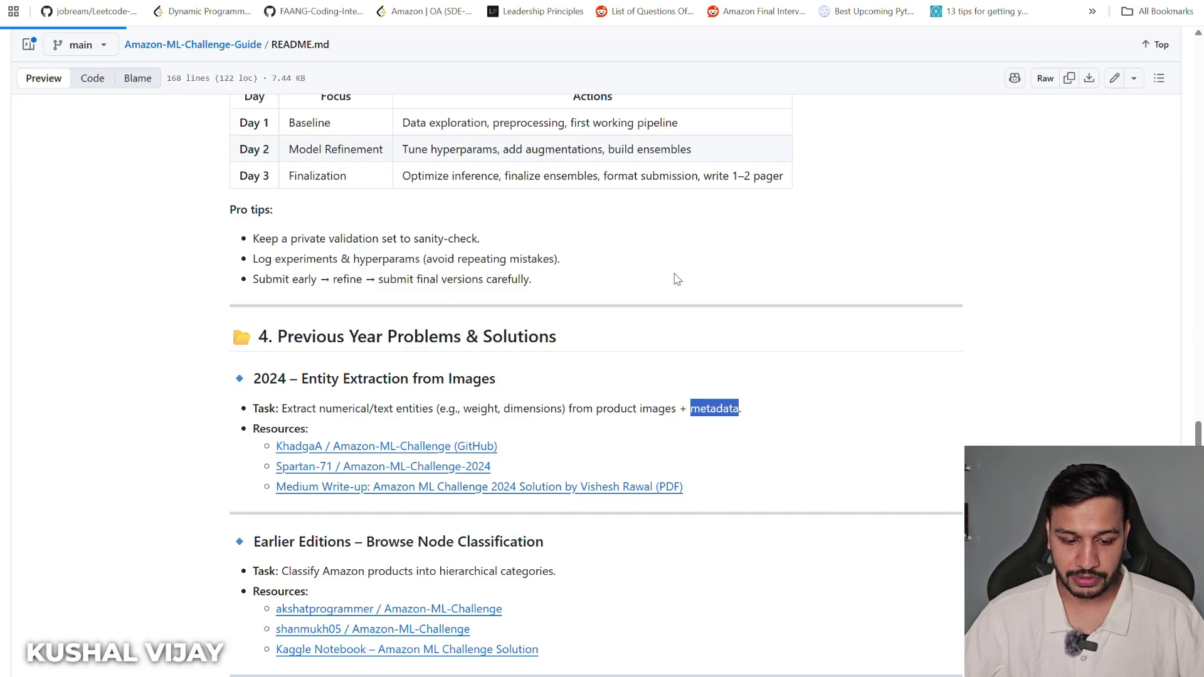
- Open the KhadgaA/Amazon-ML-Challenge repo and highlight its winning-code About description
left_click(466, 442)
scroll(282, 377, "down", 1)
scroll(320, 639, "up", 1)
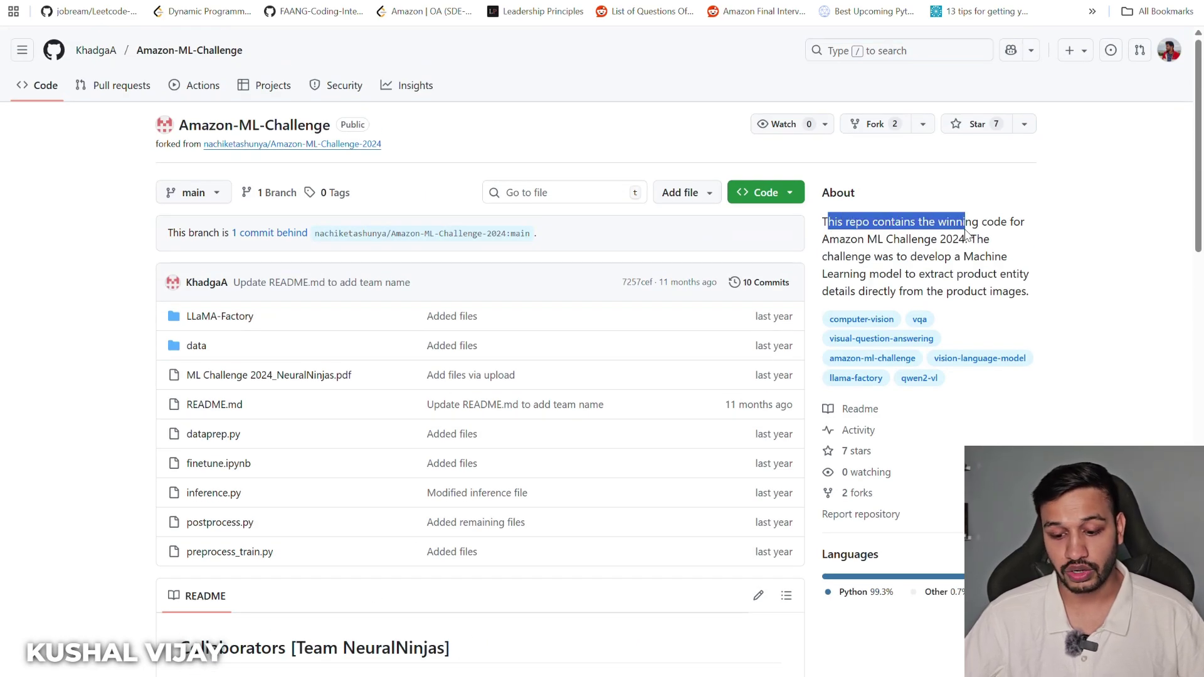
left_click_drag(966, 229, 961, 238)
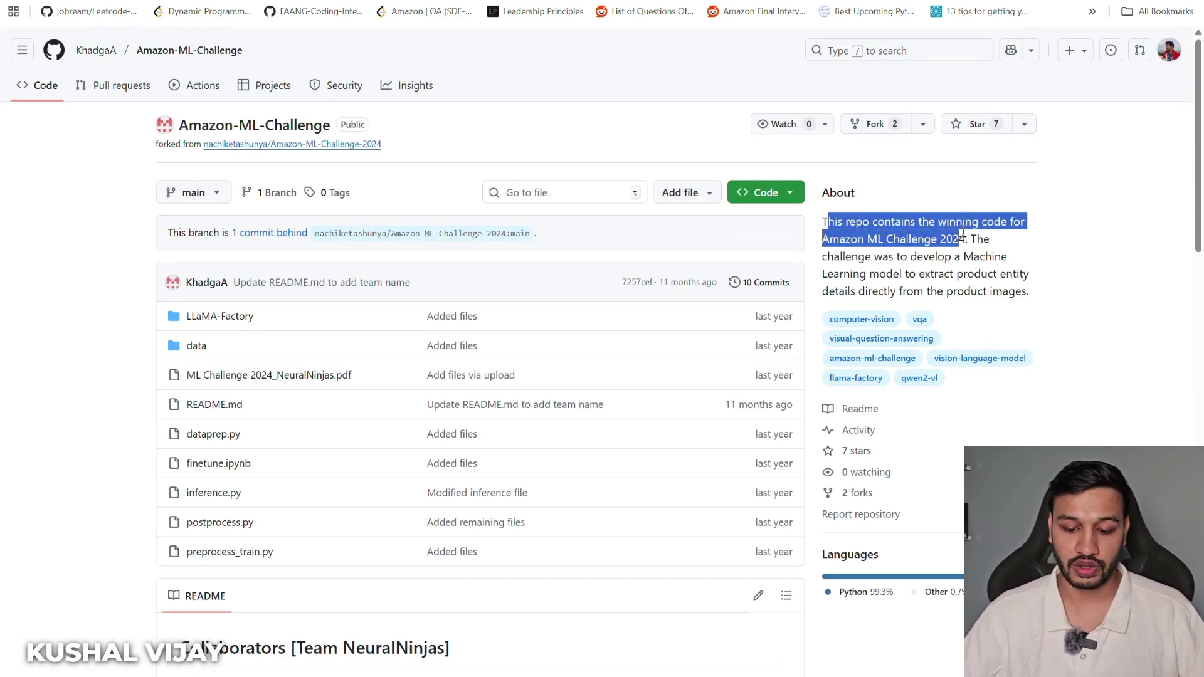
left_click(879, 243)
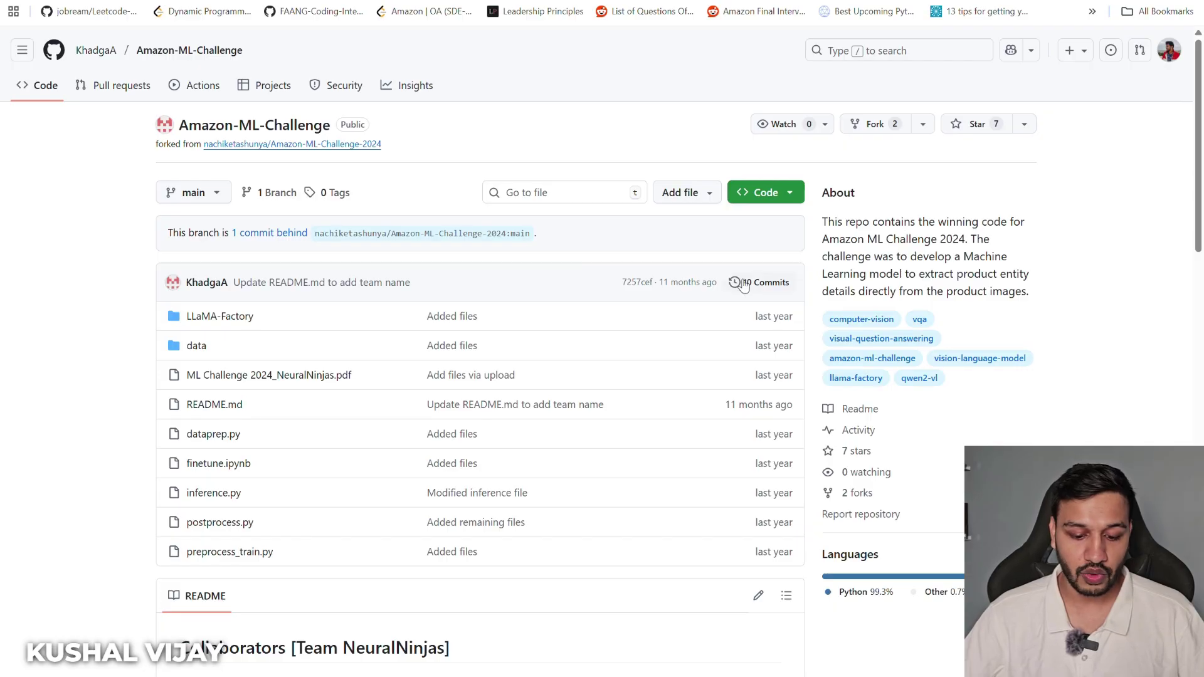
scroll(648, 412, "down", 10)
scroll(648, 412, "down", 5)
scroll(648, 412, "down", 5)
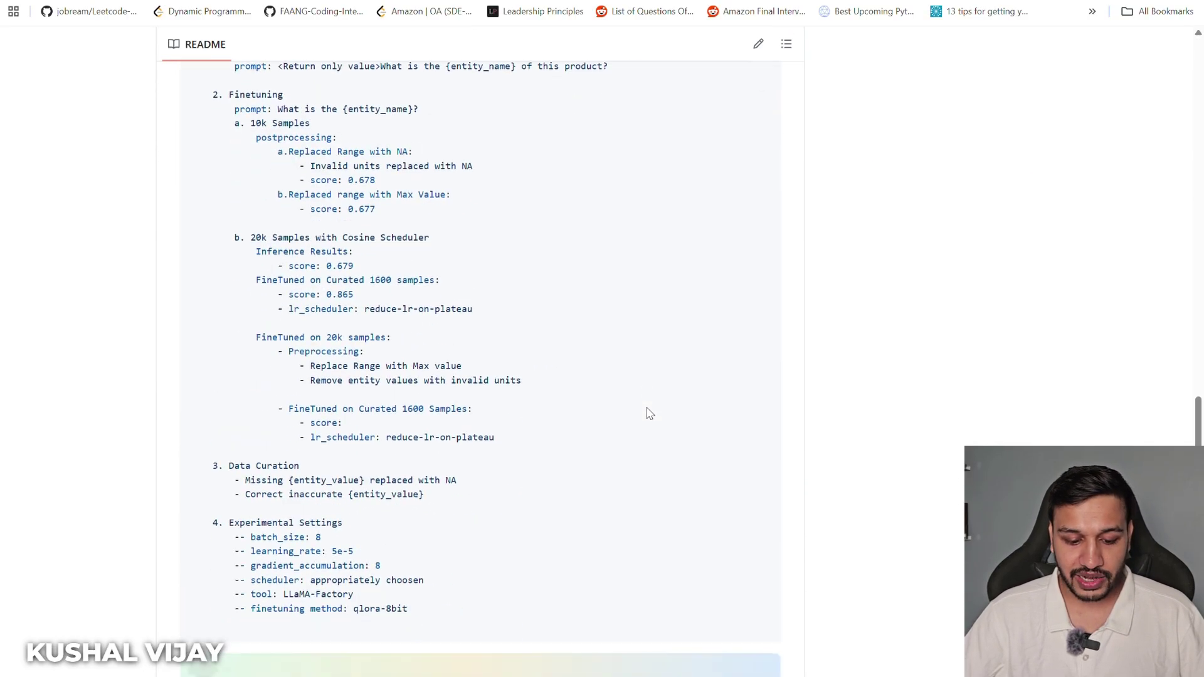
scroll(647, 412, "down", 5)
scroll(647, 412, "up", 5)
scroll(648, 413, "up", 15)
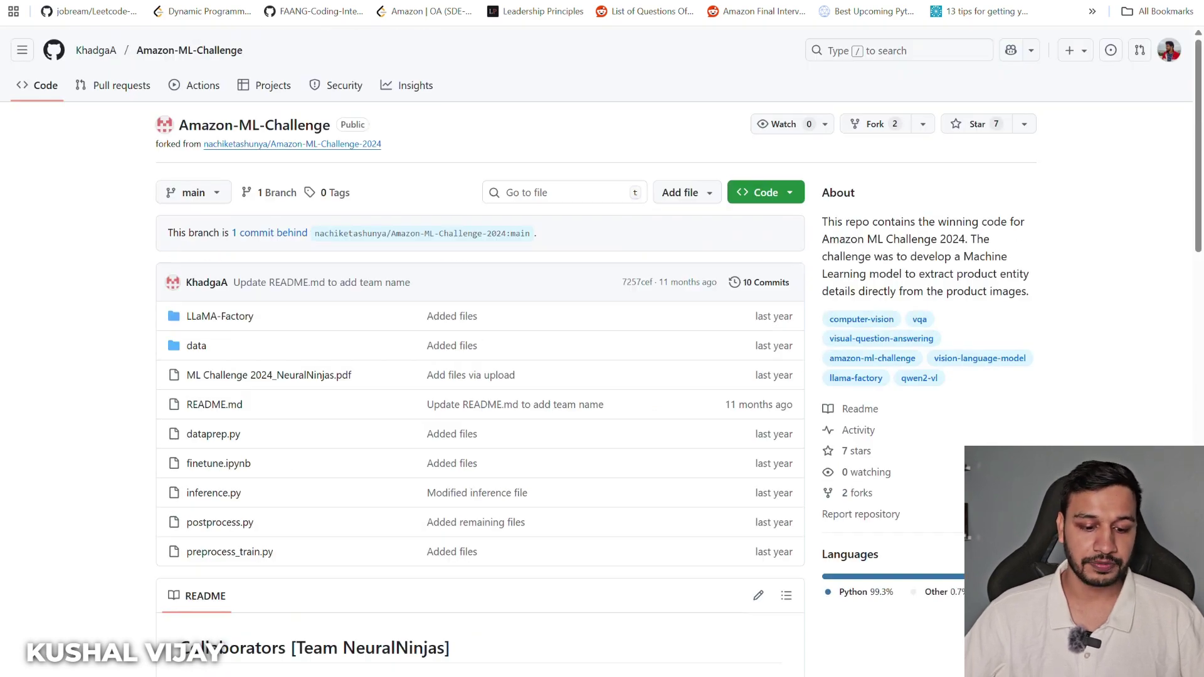
scroll(225, 344, "down", 15)
scroll(209, 344, "down", 5)
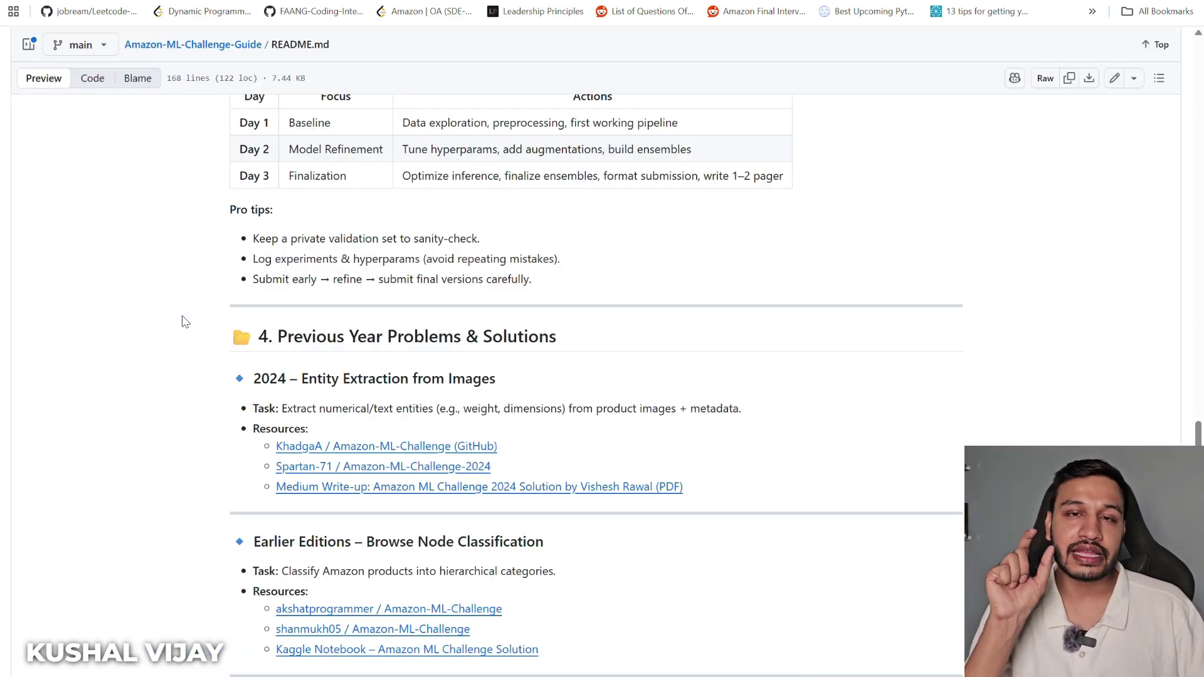
scroll(184, 321, "down", 3)
scroll(185, 321, "down", 2)
scroll(185, 321, "down", 1)
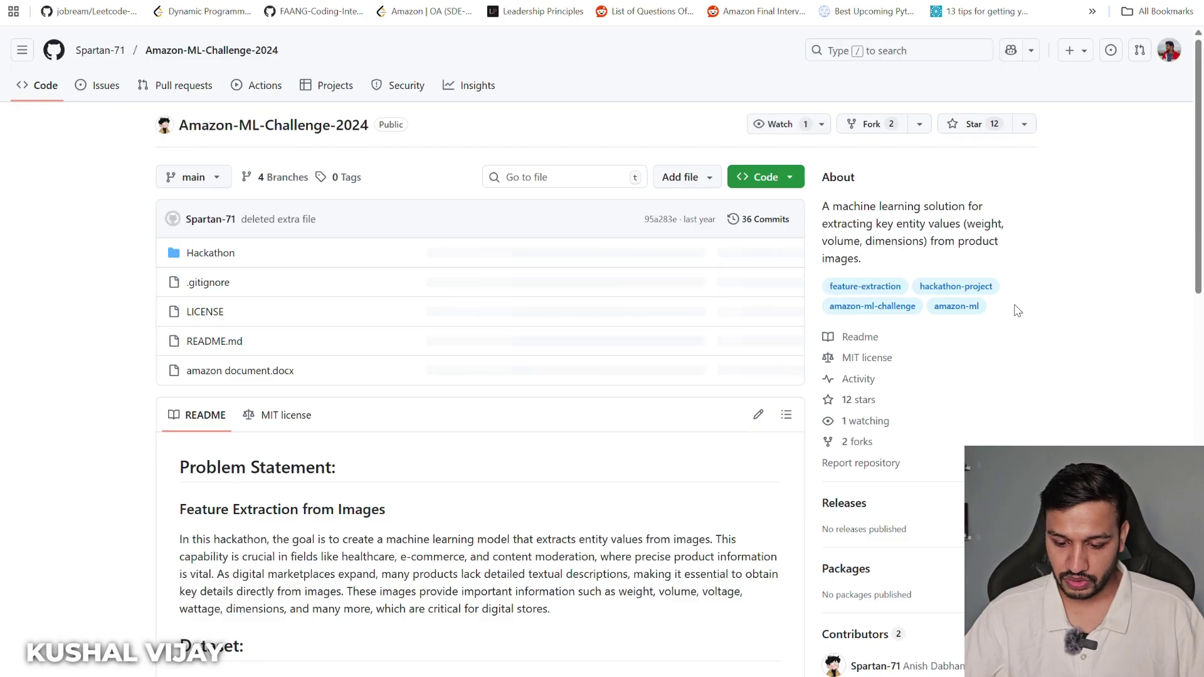
scroll(891, 245, "down", 5)
scroll(891, 245, "down", 4)
scroll(836, 246, "down", 3)
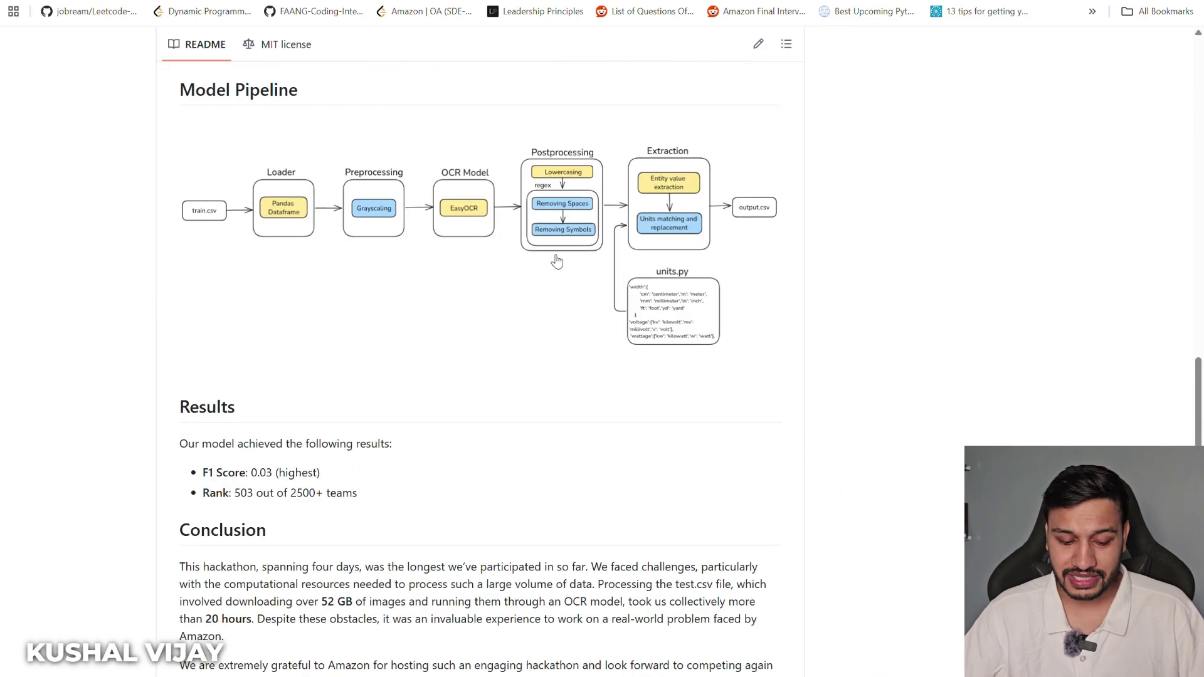
scroll(339, 437, "down", 3)
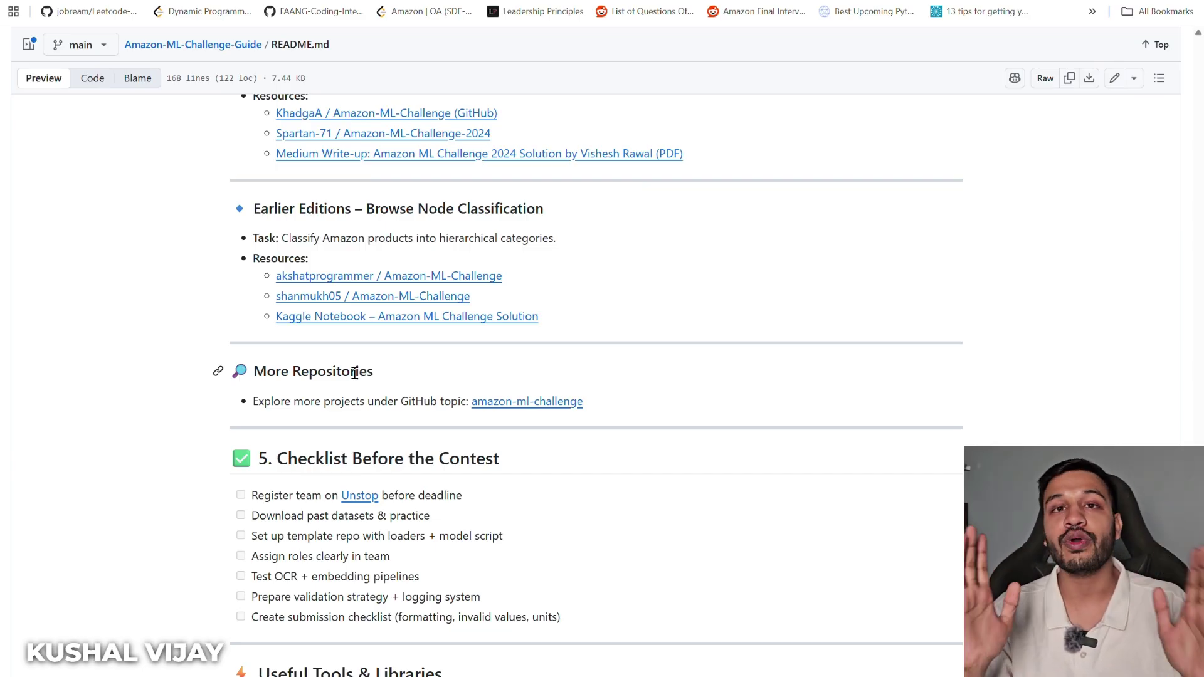
scroll(293, 411, "down", 2)
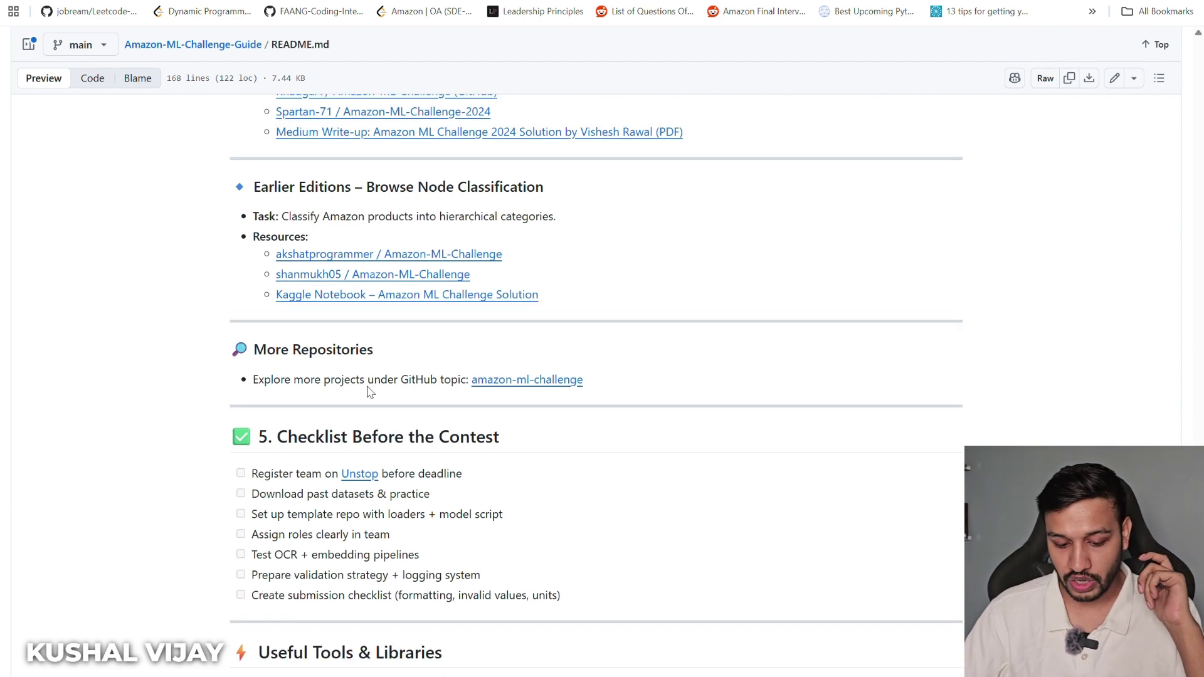
scroll(293, 412, "down", 4)
scroll(287, 363, "down", 4)
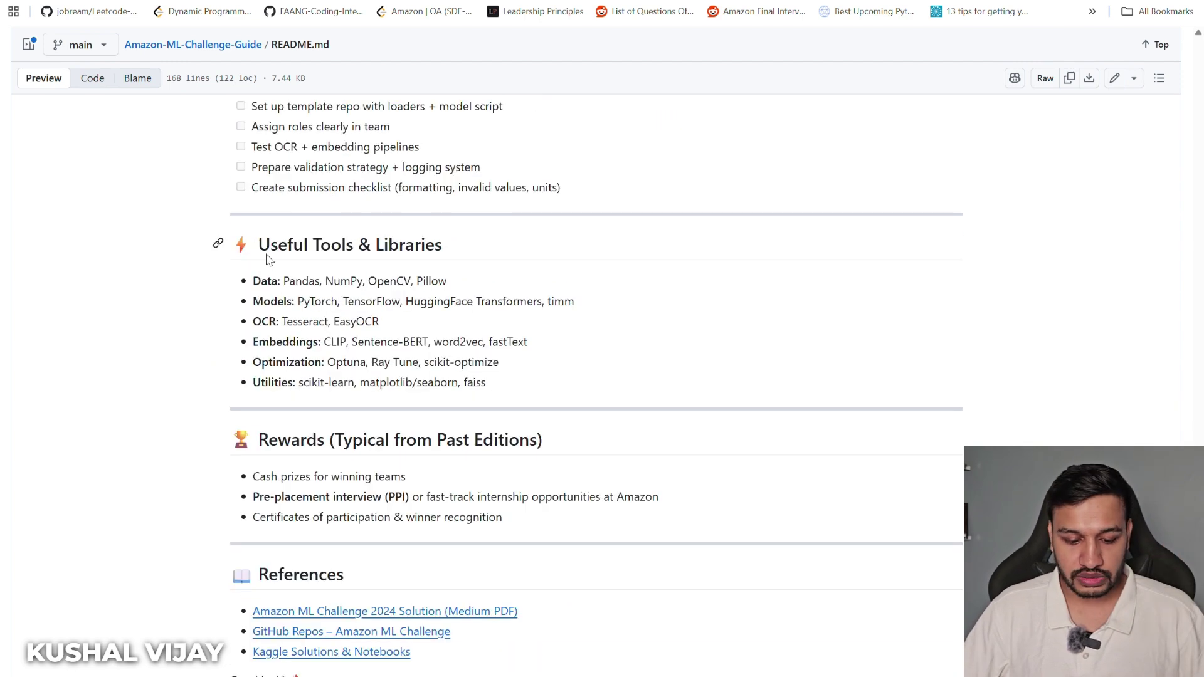
- Select the Useful Tools & Libraries list from its heading through the faiss Utilities line
left_click_drag(261, 243, 551, 375)
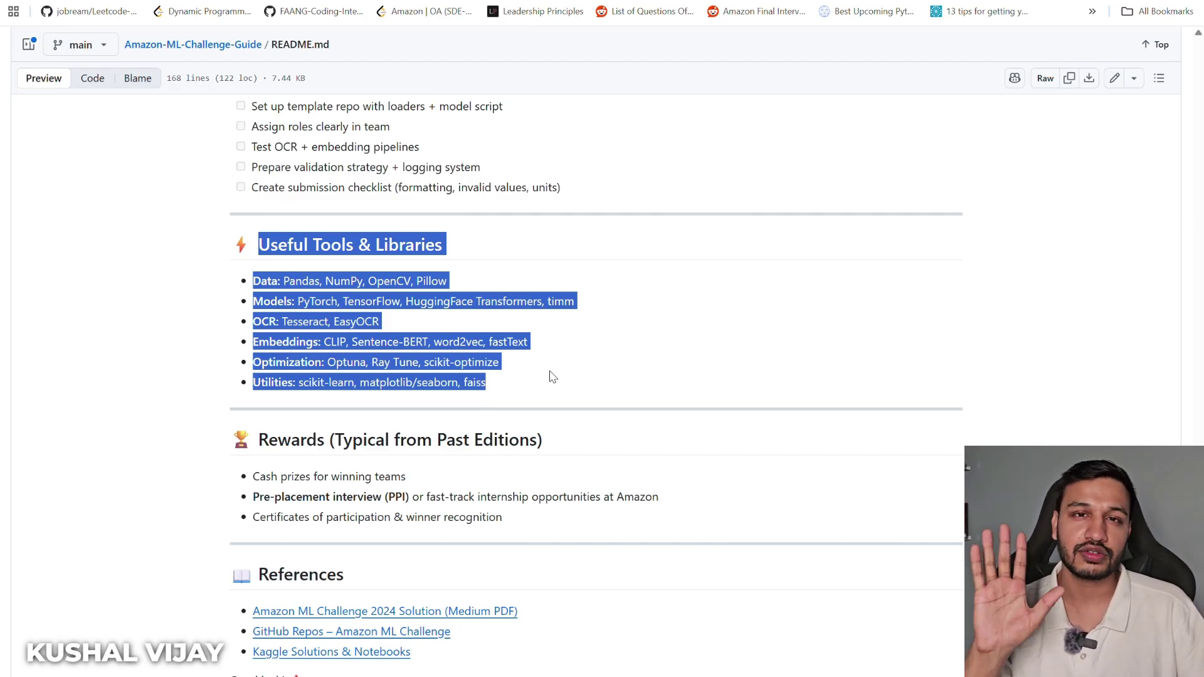
scroll(551, 375, "down", 1)
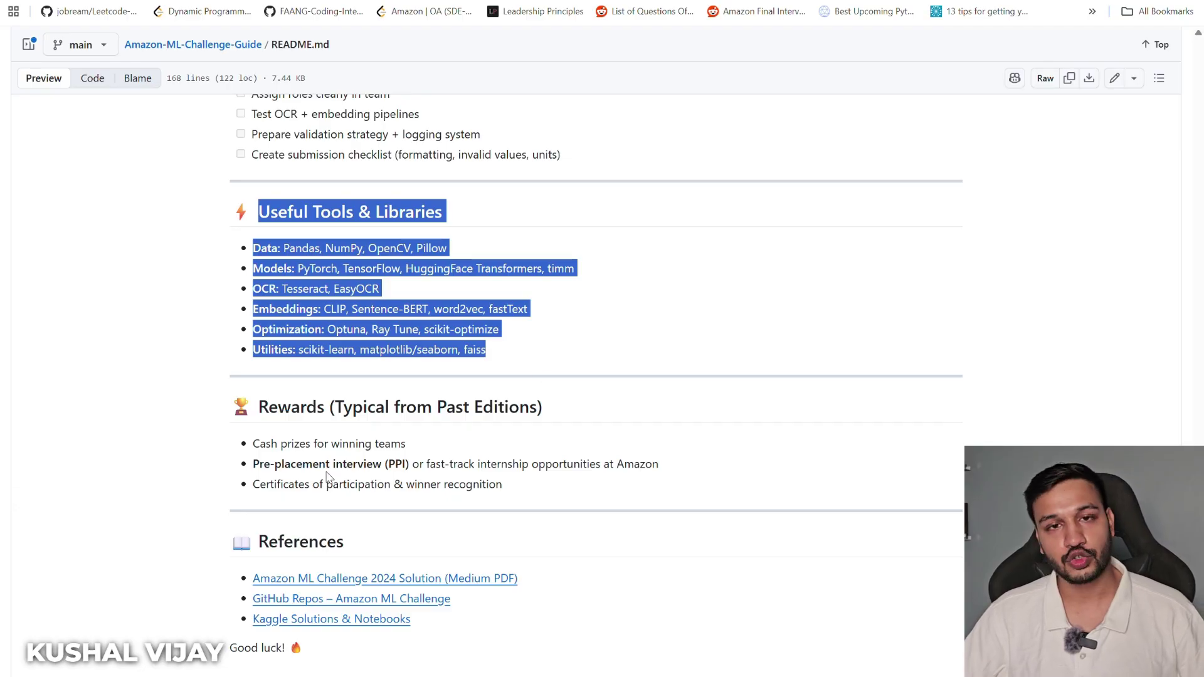
- Deselect the highlighted Useful Tools & Libraries section
left_click(649, 358)
scroll(650, 357, "up", 10)
scroll(701, 284, "up", 5)
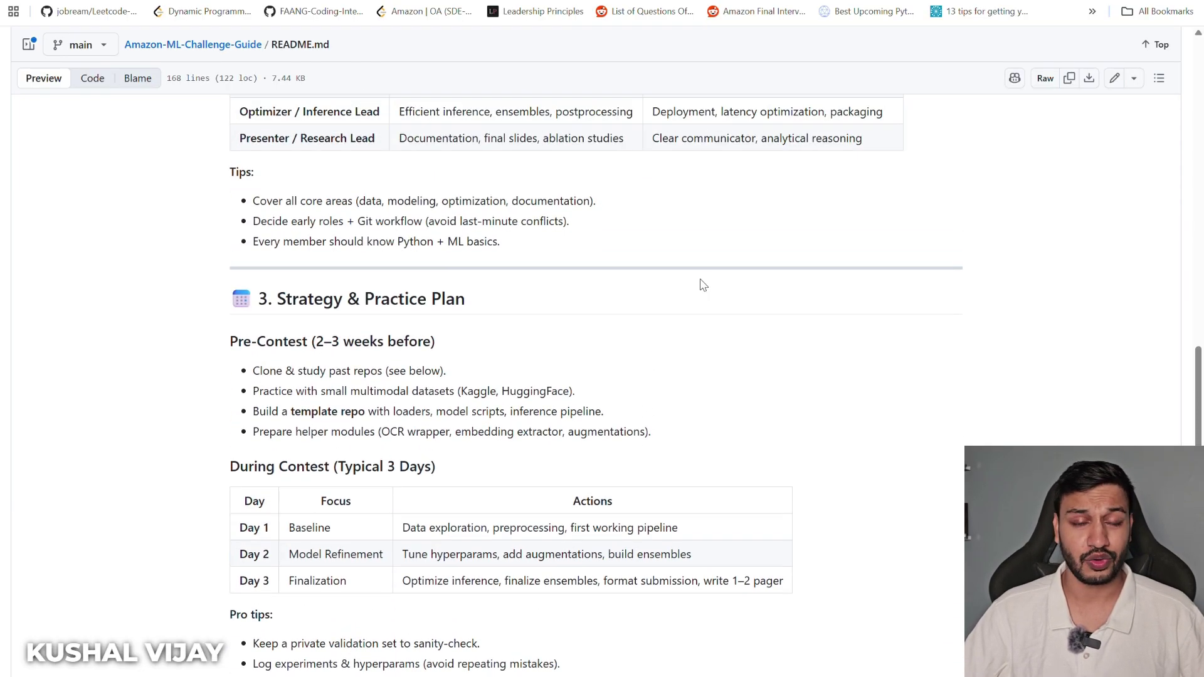
scroll(703, 284, "up", 5)
scroll(701, 284, "up", 5)
scroll(701, 285, "up", 3)
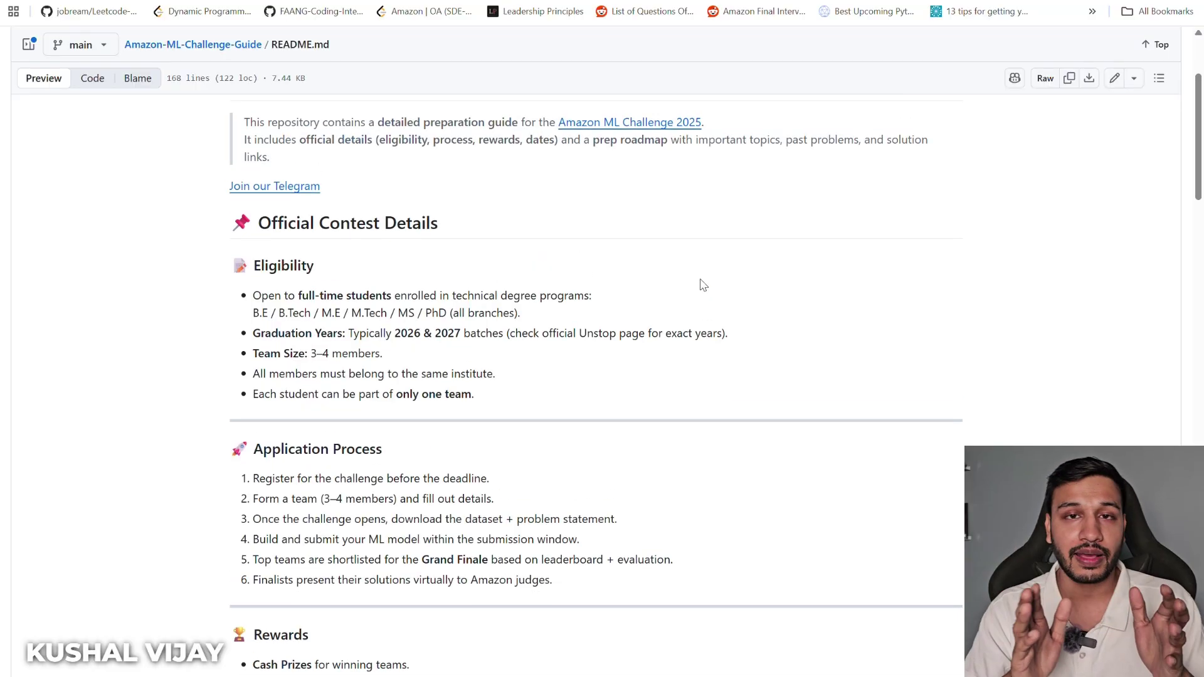